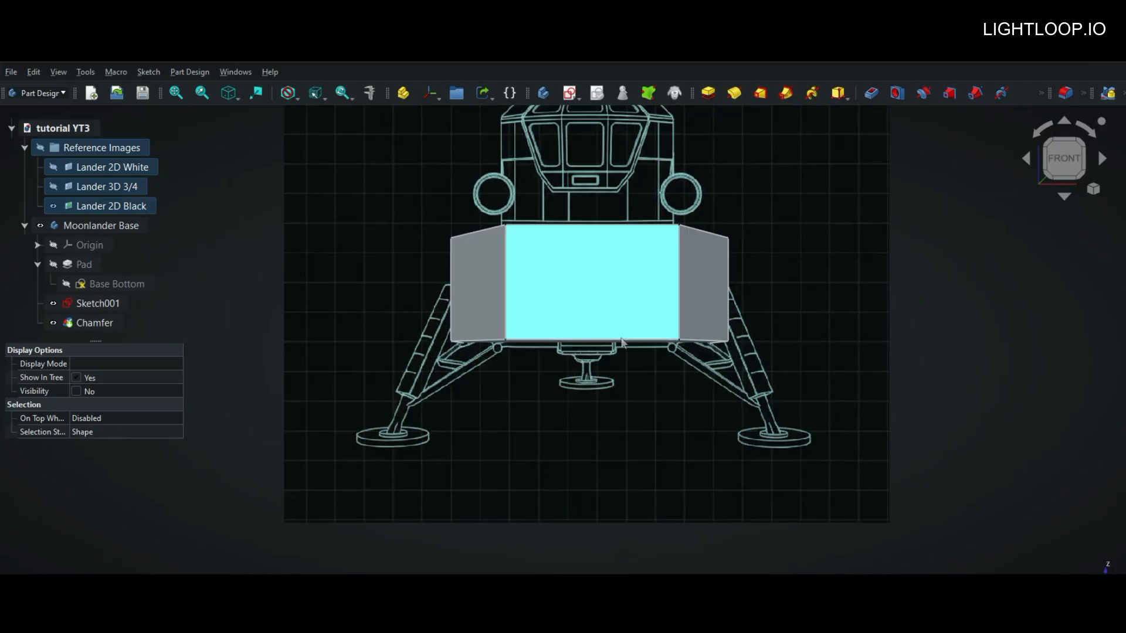
Step: Apply the one-sided 21 mm pocket that shortens the central ring inside the hollow base
scroll(625, 346, down, 3)
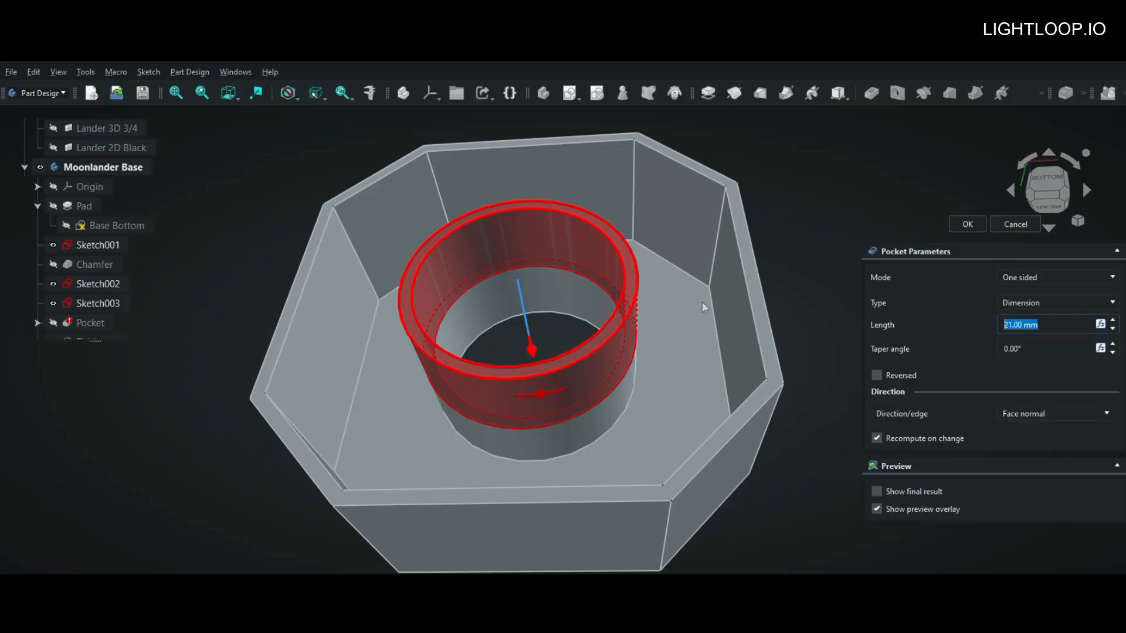
click(959, 223)
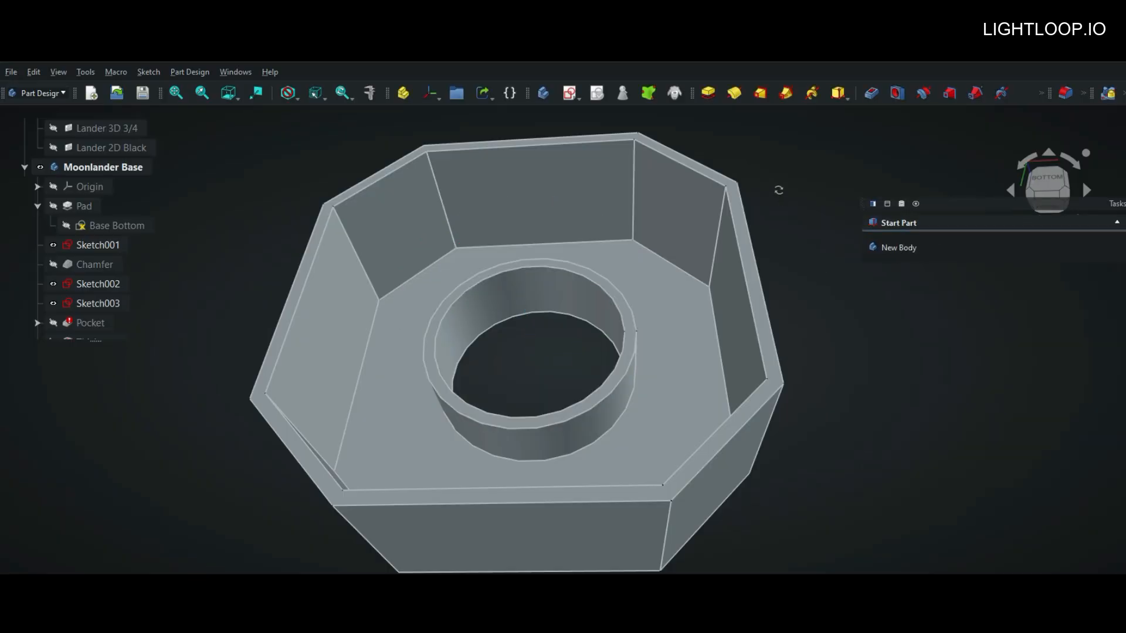
middle_drag(776, 188, 732, 166)
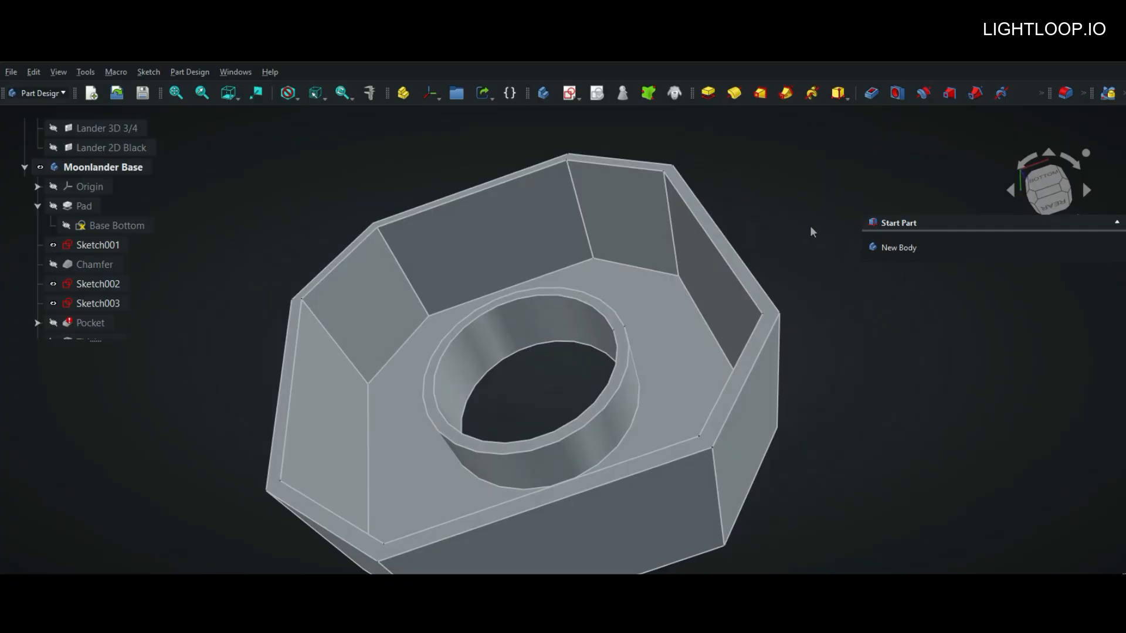
scroll(712, 225, down, 4)
middle_drag(755, 219, 342, 397)
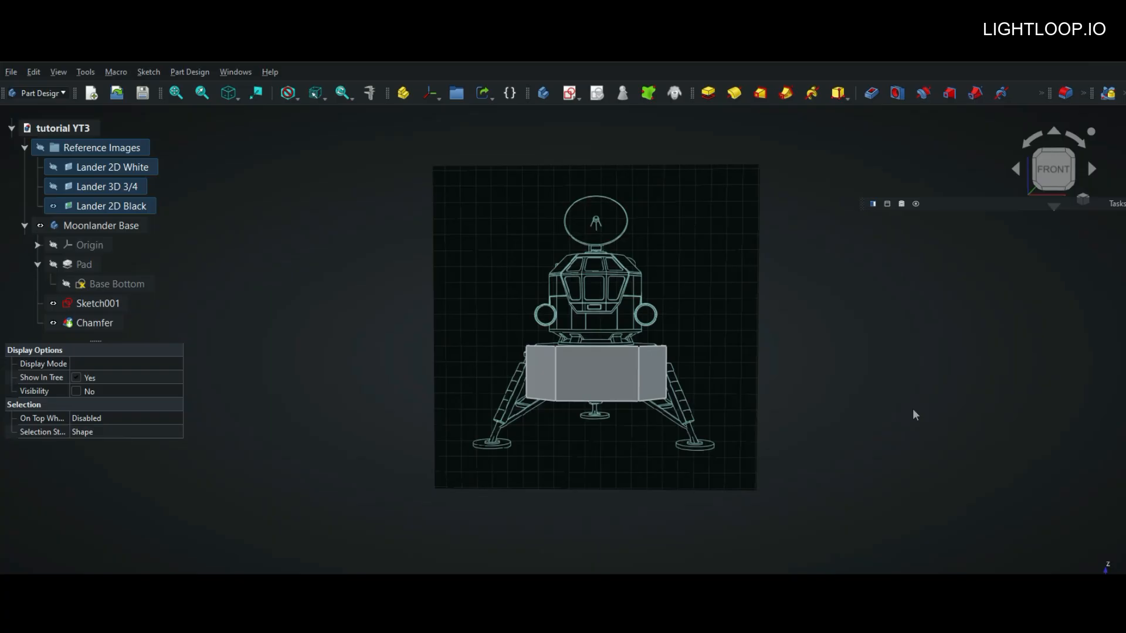
Step: Compare the base with the references by swapping Lander 2D Black for Lander 3D 3/4, restoring it, and returning to the front view
click(53, 206)
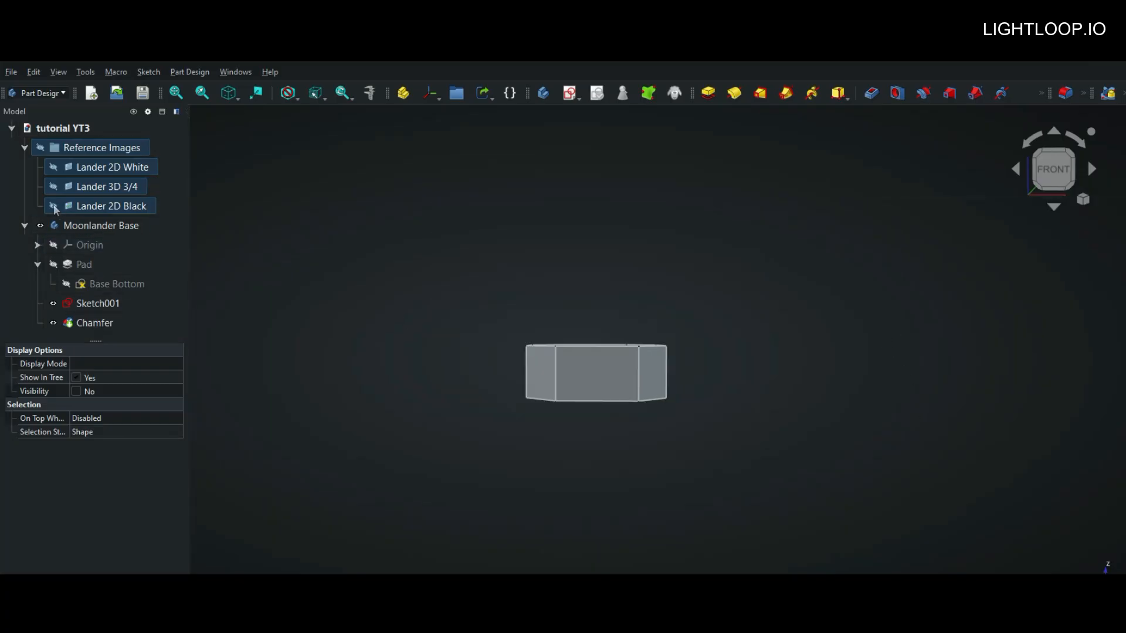
click(53, 187)
middle_drag(844, 286, 815, 314)
click(54, 186)
click(54, 206)
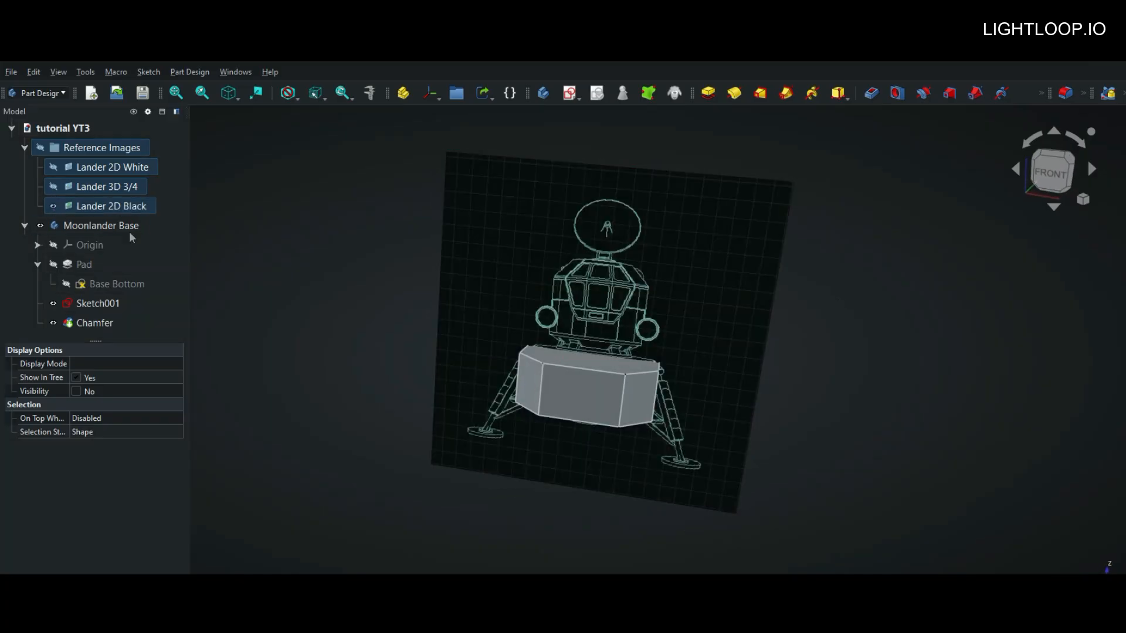
mouse_move(909, 332)
middle_down()
mouse_move(911, 296)
mouse_move(909, 312)
middle_up()
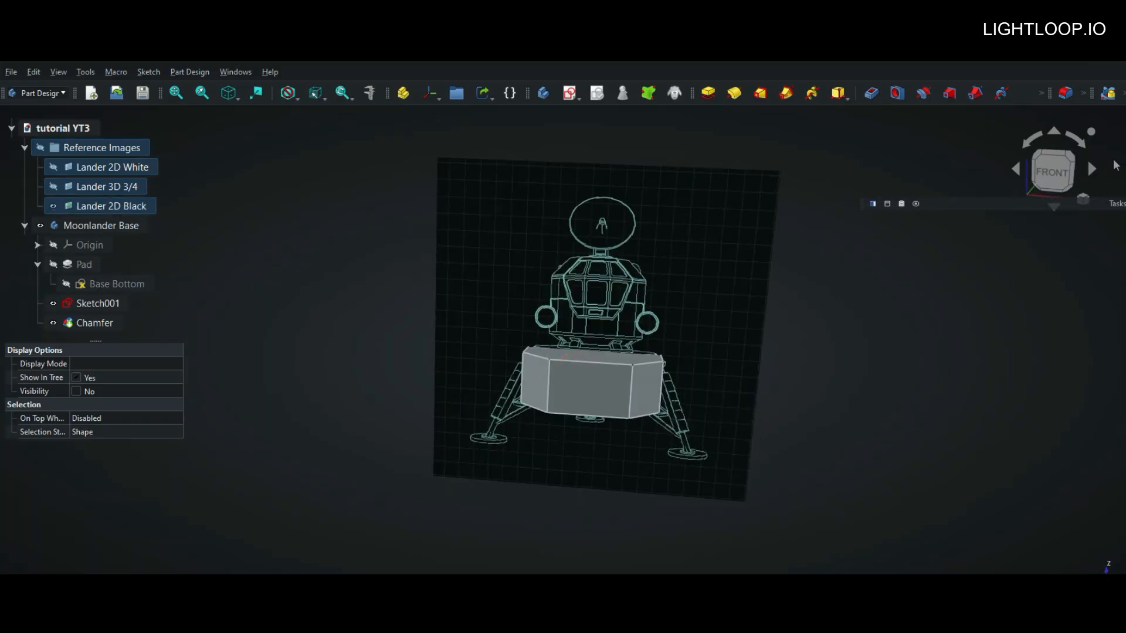
click(1057, 183)
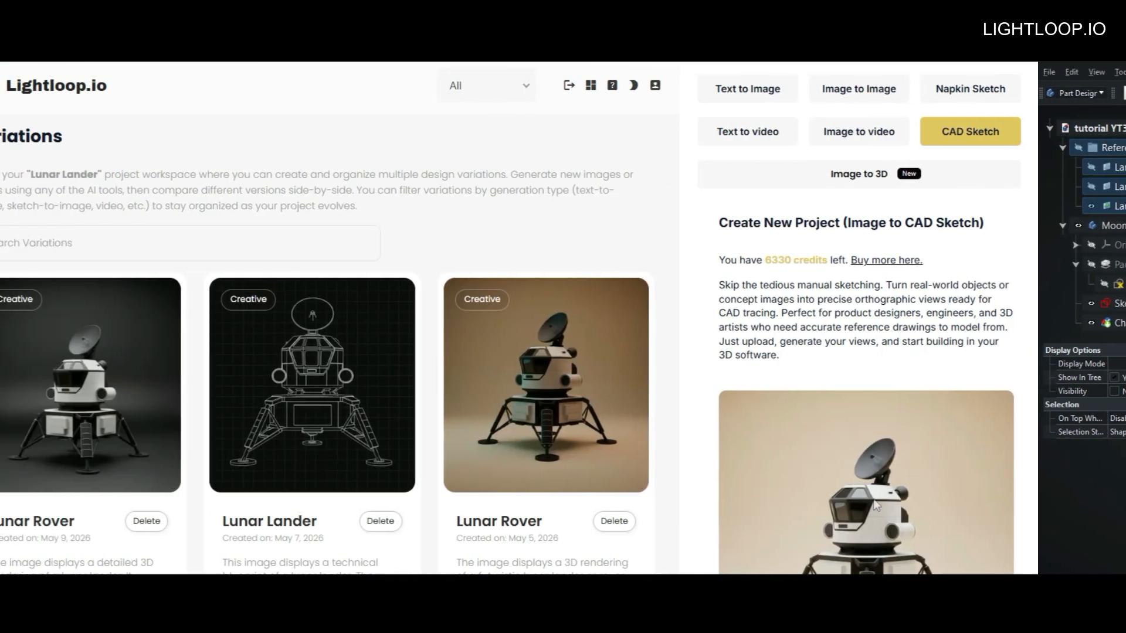
Step: Switch to Lightloop.io and review the lander image, perspective and line color settings of the CAD Sketch generator
scroll(563, 316, down, 5)
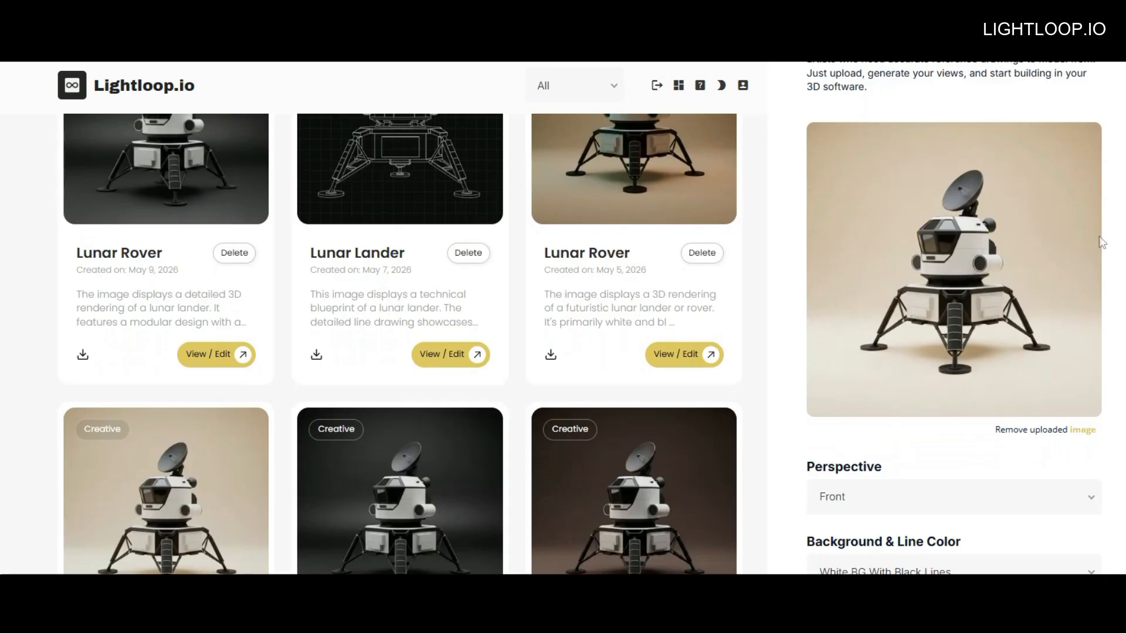
scroll(563, 316, up, 5)
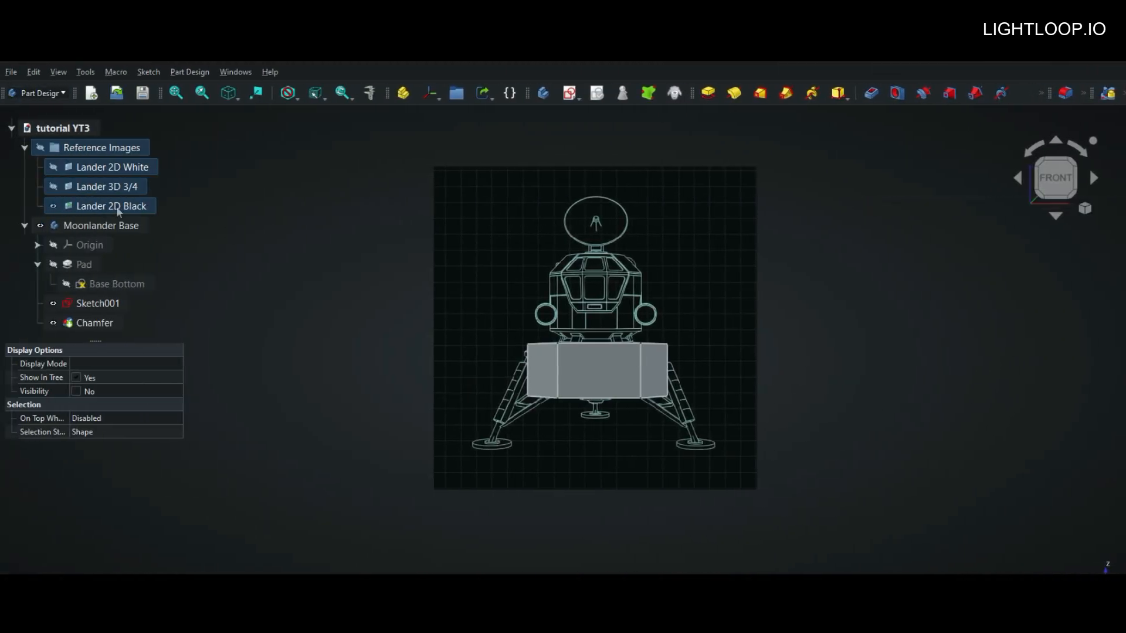
Step: Hide the Lander 2D Black reference image and select the base's bottom face in the bottom view
click(52, 206)
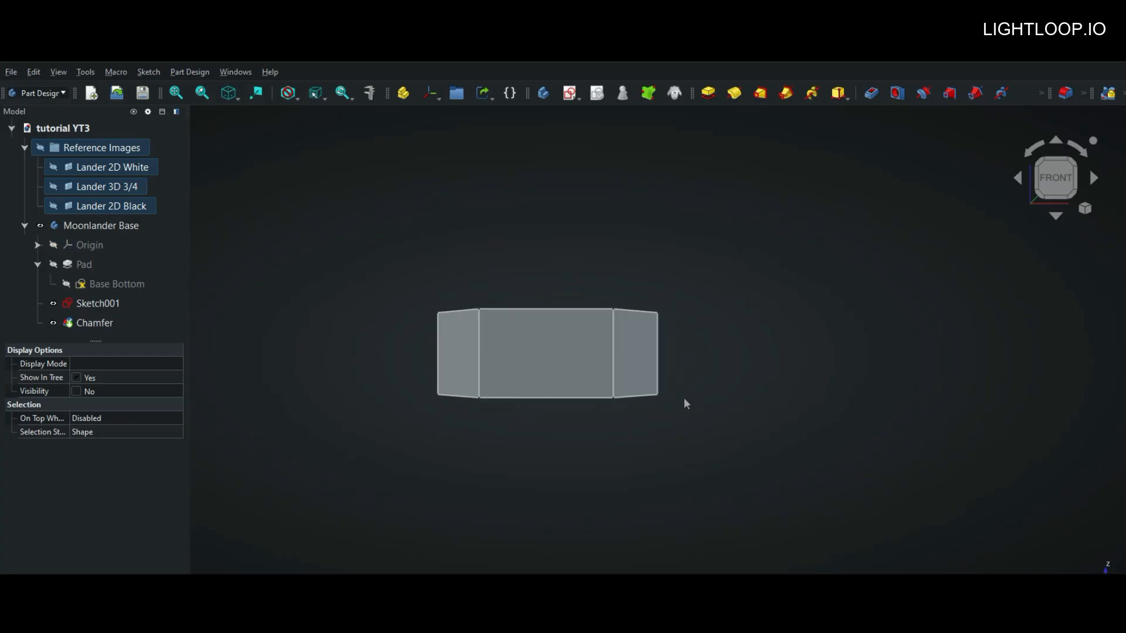
middle_drag(684, 399, 659, 252)
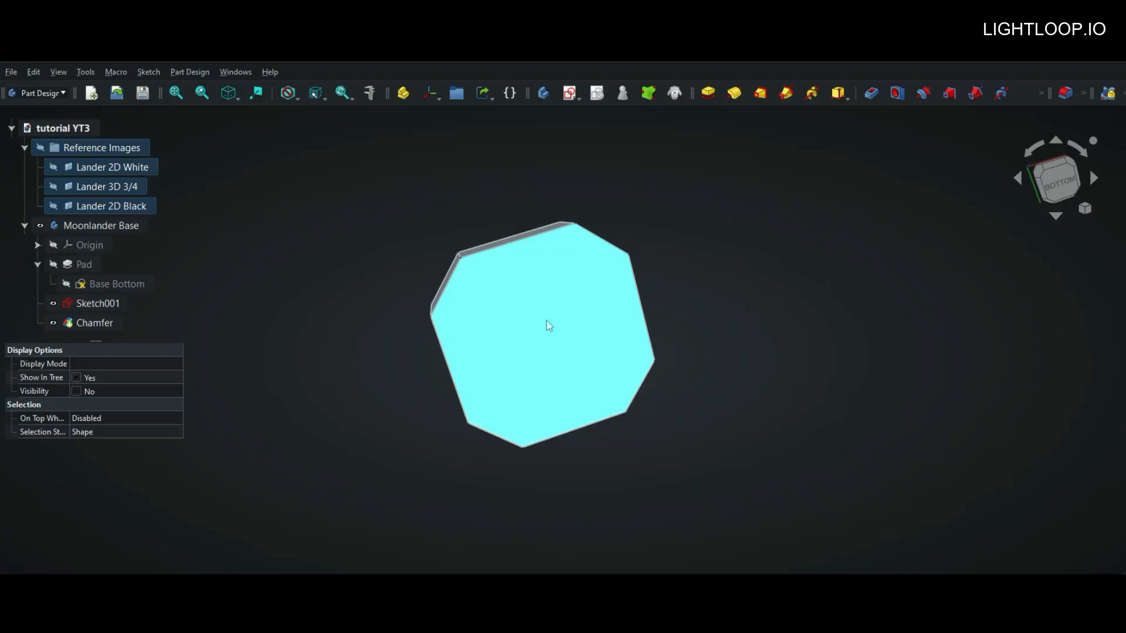
key(5)
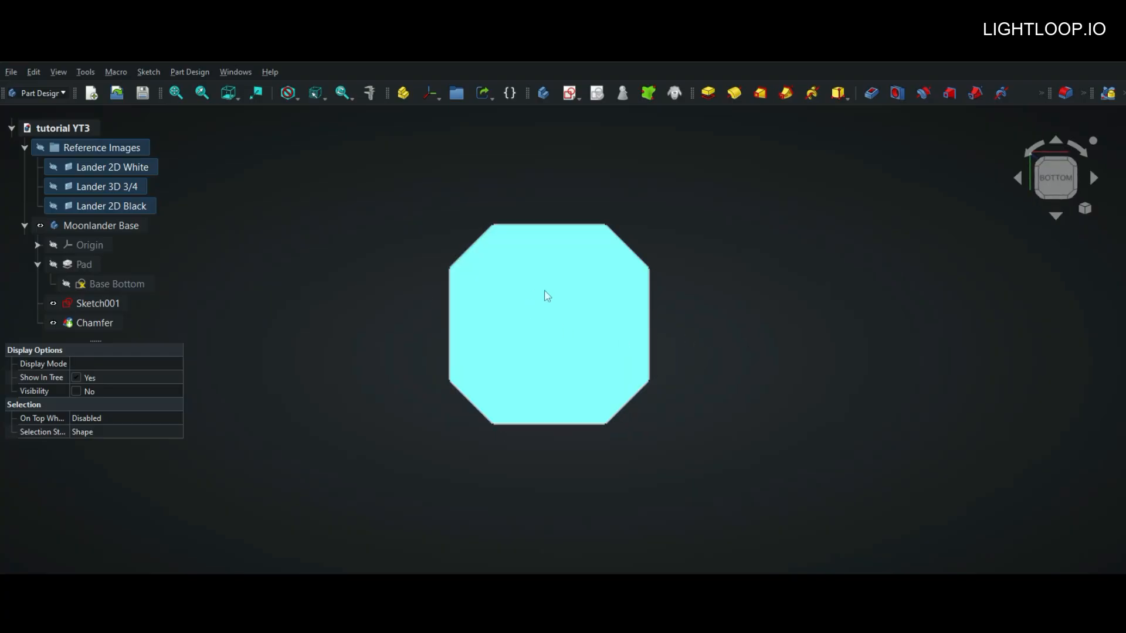
click(557, 320)
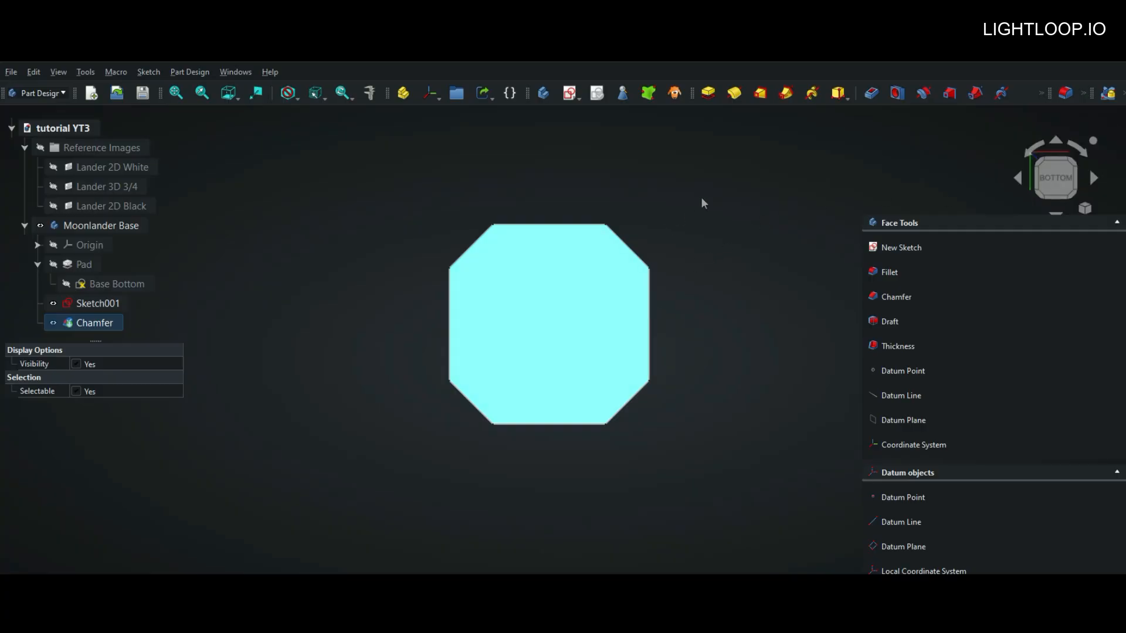
Step: Rearrange the modeling toolbars so the Fillet, Chamfer, Draft and Thickness tools are all visible, and look up the dress-up features
click(1042, 93)
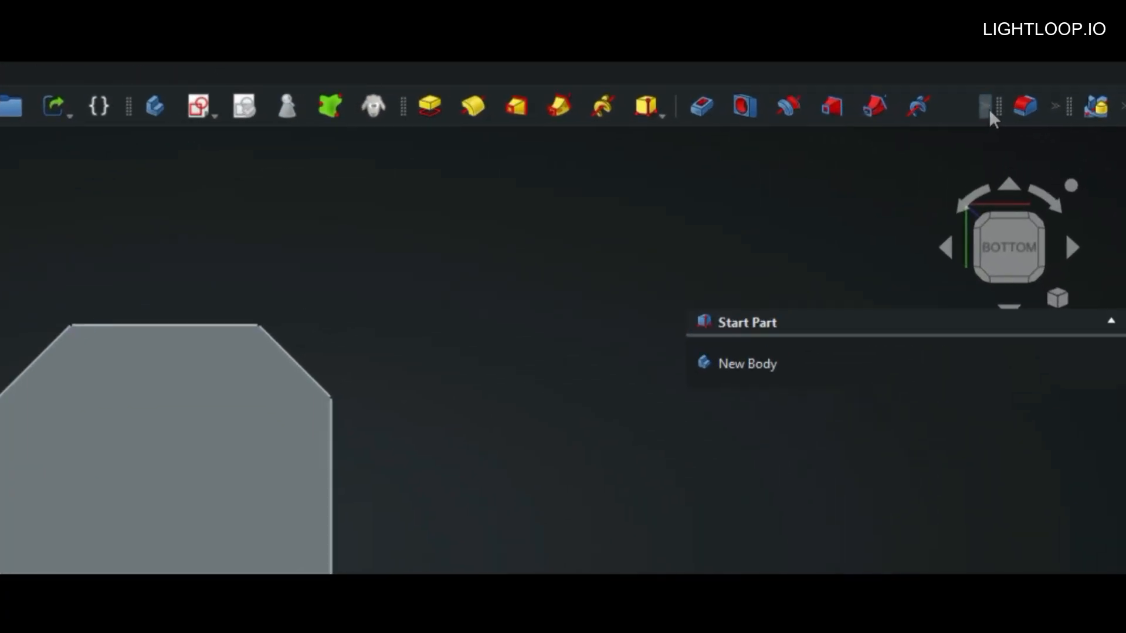
drag(989, 111, 855, 107)
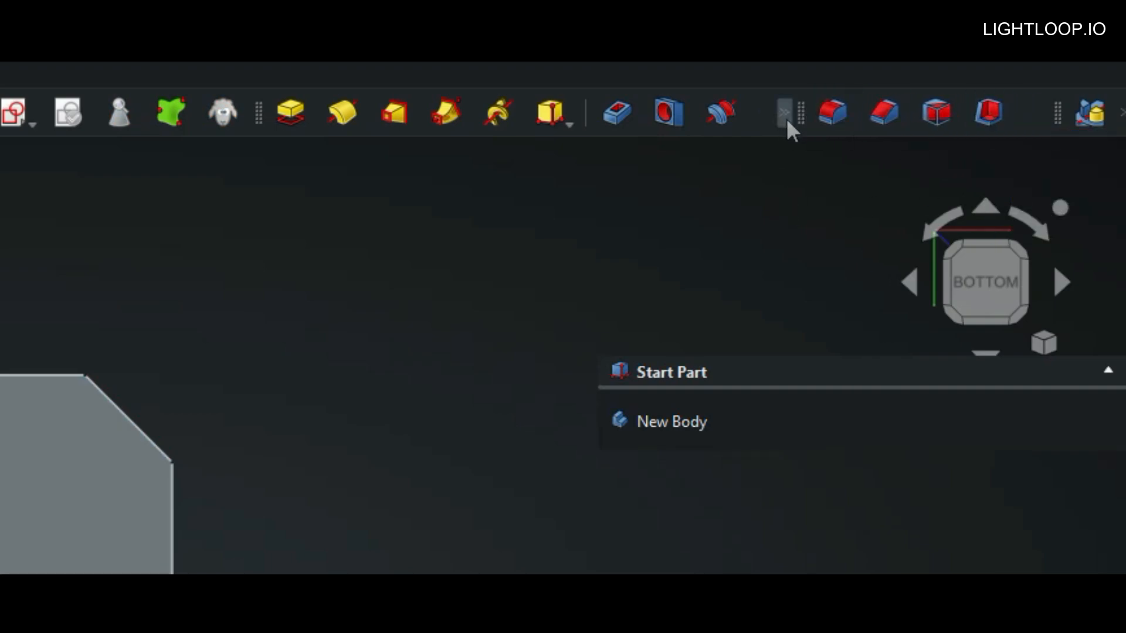
drag(801, 113, 558, 110)
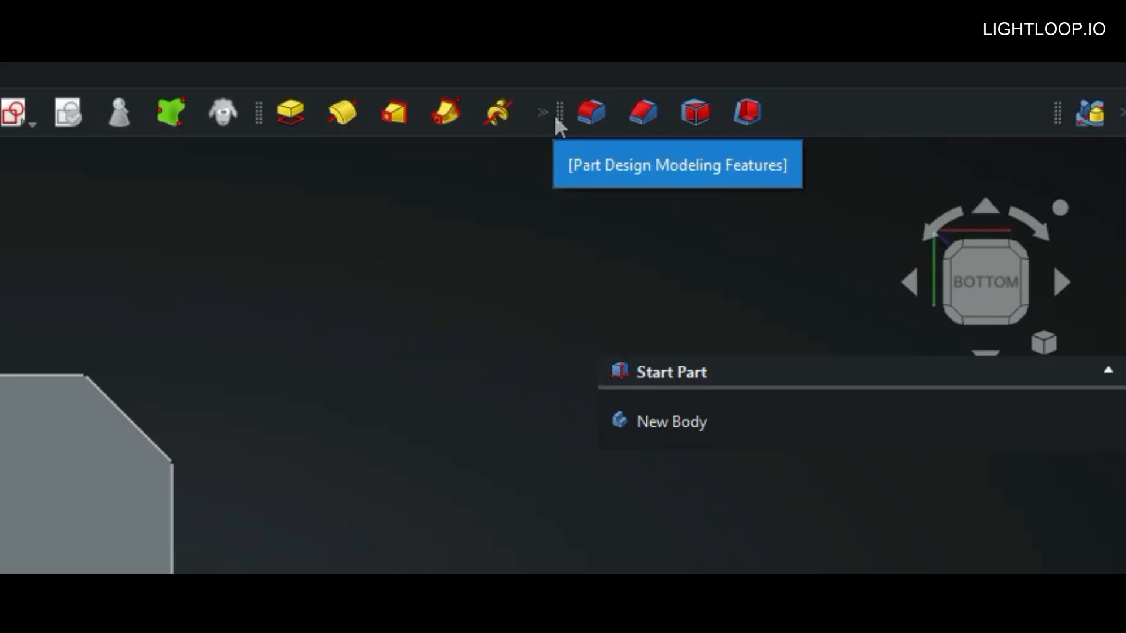
drag(562, 115, 890, 111)
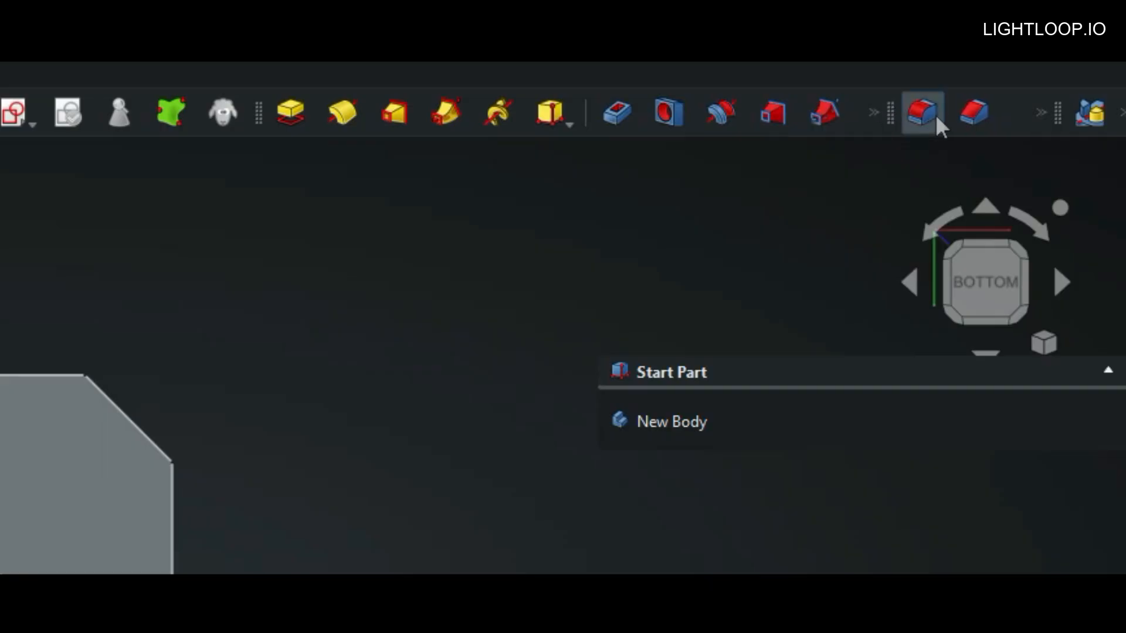
click(1042, 113)
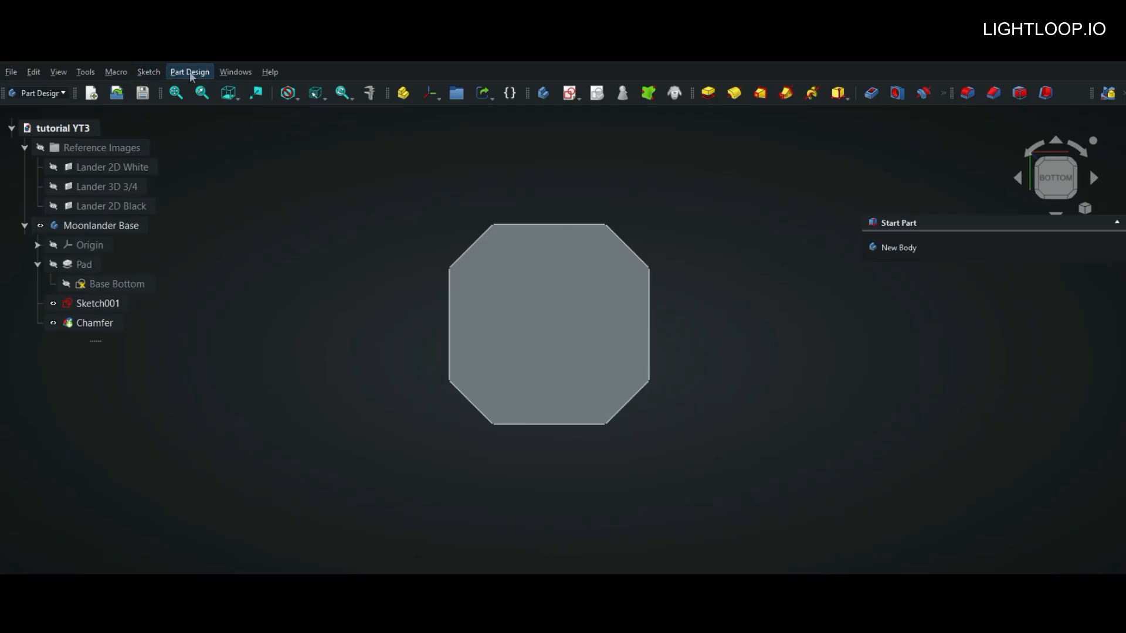
click(190, 73)
mouse_move(244, 228)
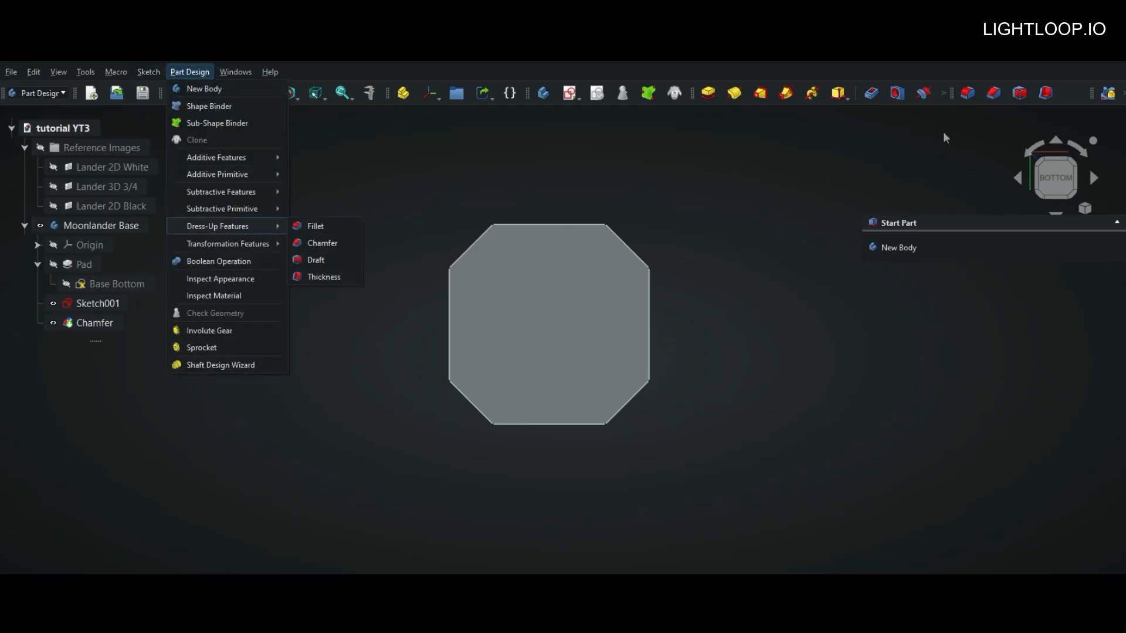
Step: Hollow the base through its bottom face with Thickness, pulling the inward wall thickness to 7.80 mm
click(567, 300)
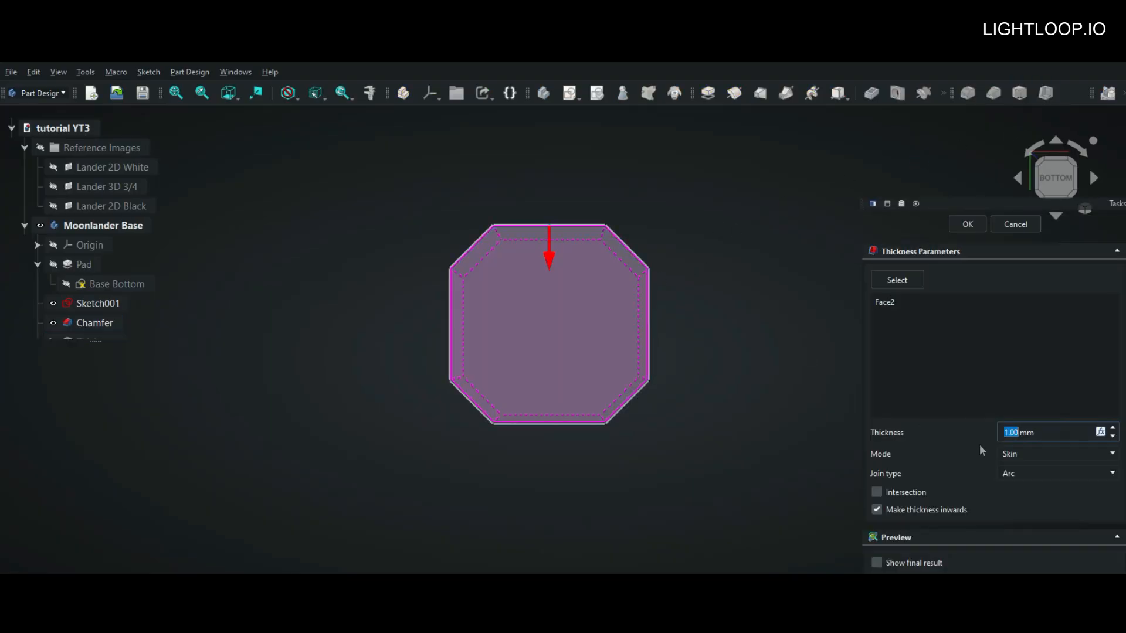
scroll(1010, 432, up, 1)
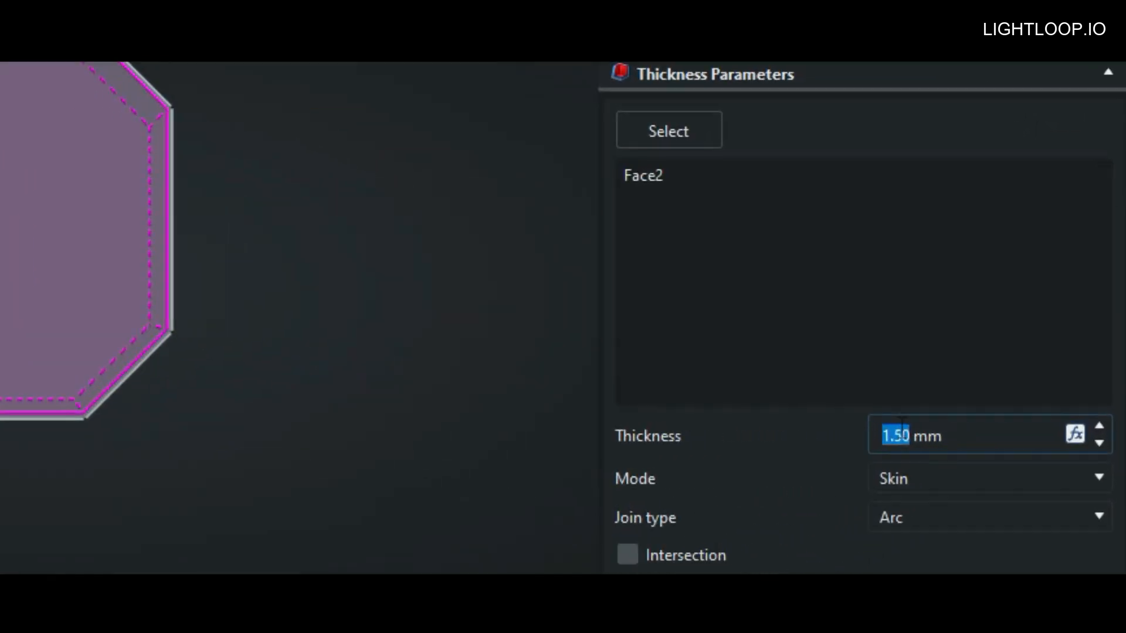
scroll(1013, 429, down, 2)
scroll(1014, 429, up, 2)
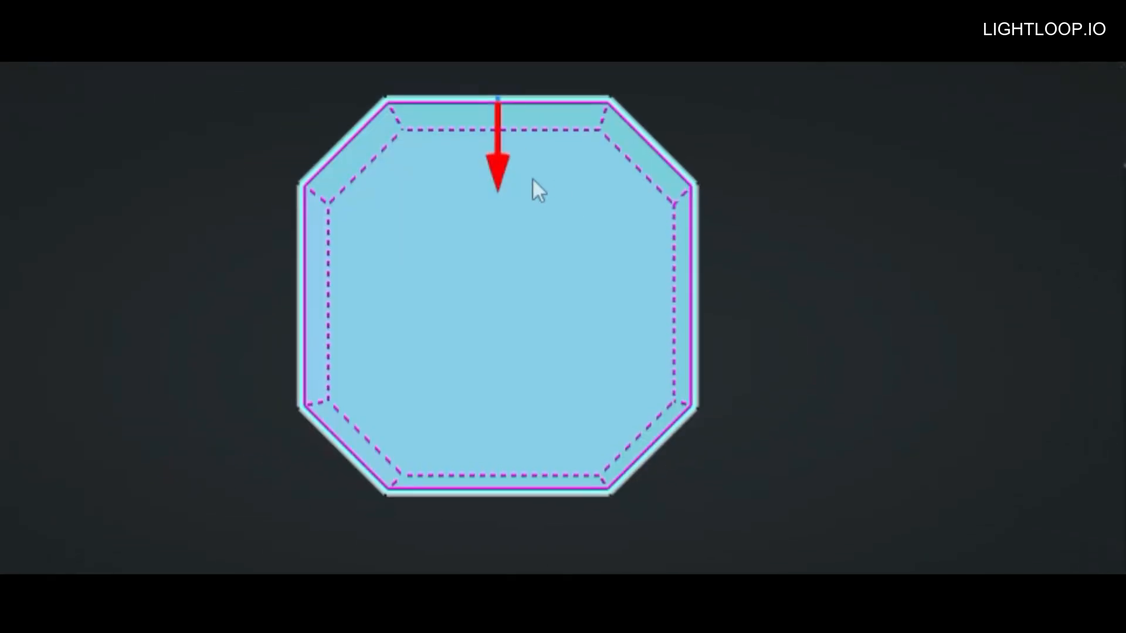
drag(536, 188, 535, 198)
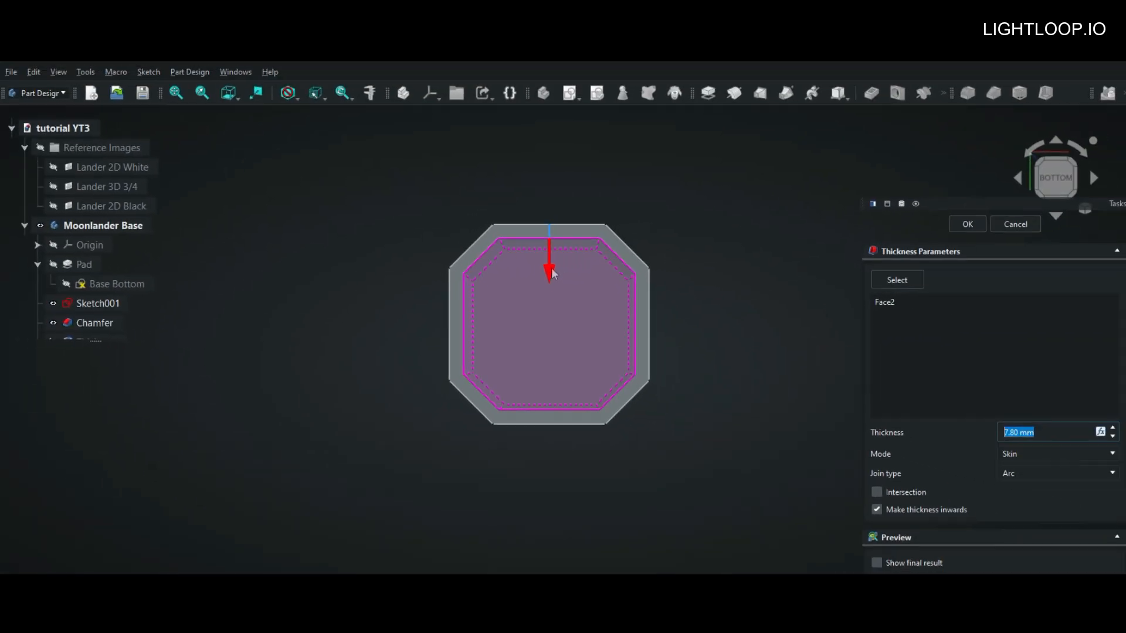
Step: Preview the final result of the thickness without the preview overlay and examine the hollowed base
click(877, 563)
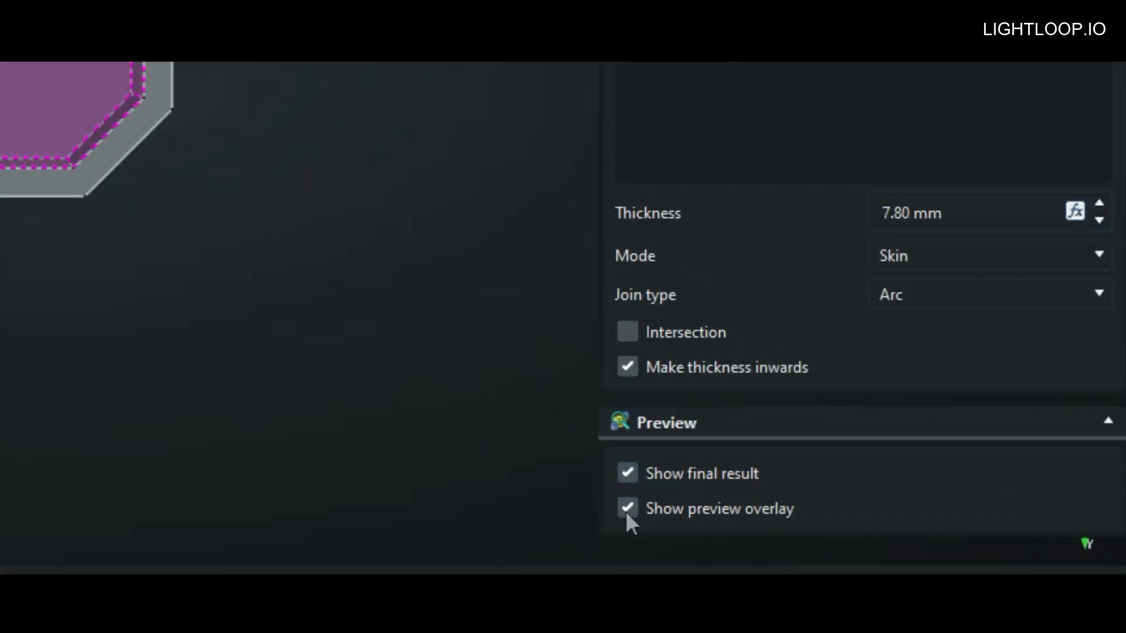
click(627, 508)
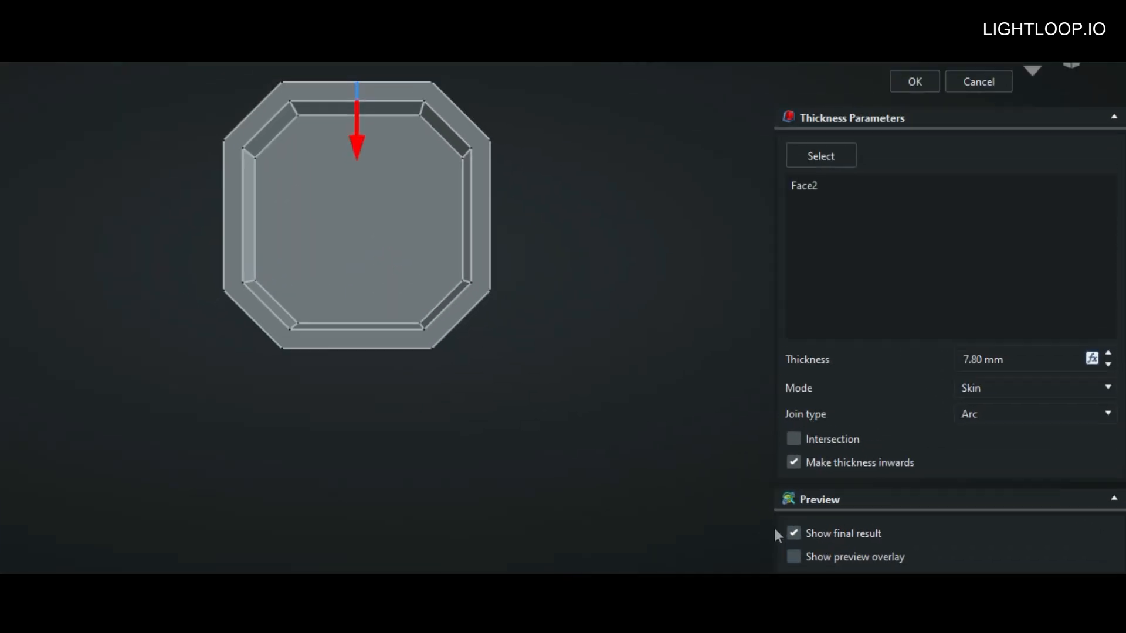
middle_drag(719, 411, 743, 352)
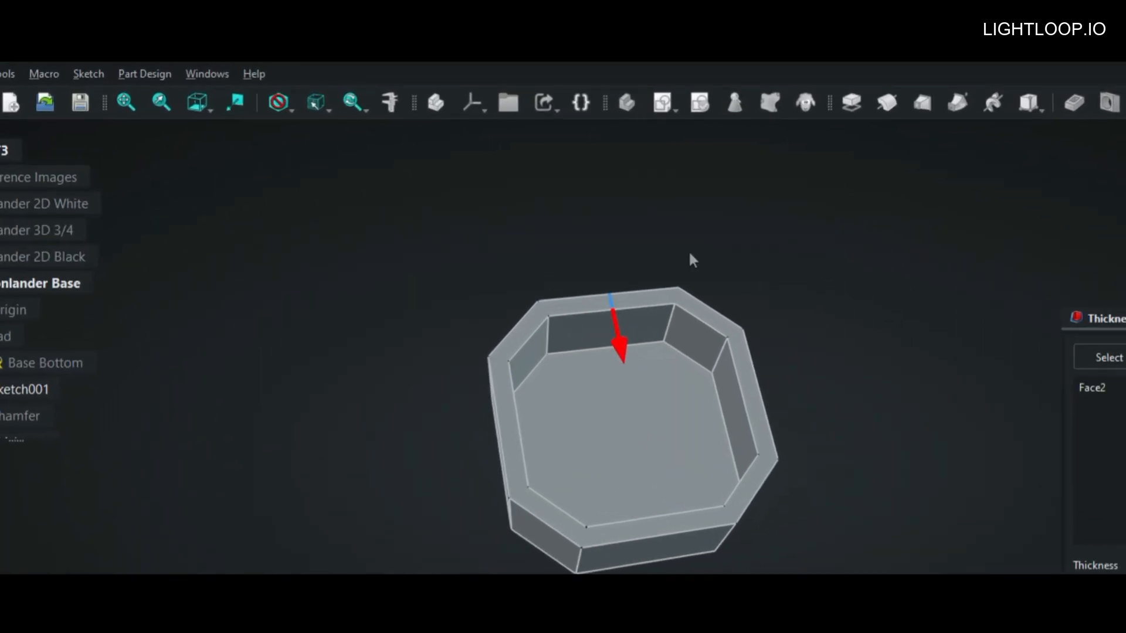
Step: Try the Shaded draw style on the hollowed base and restore the As is style
click(288, 137)
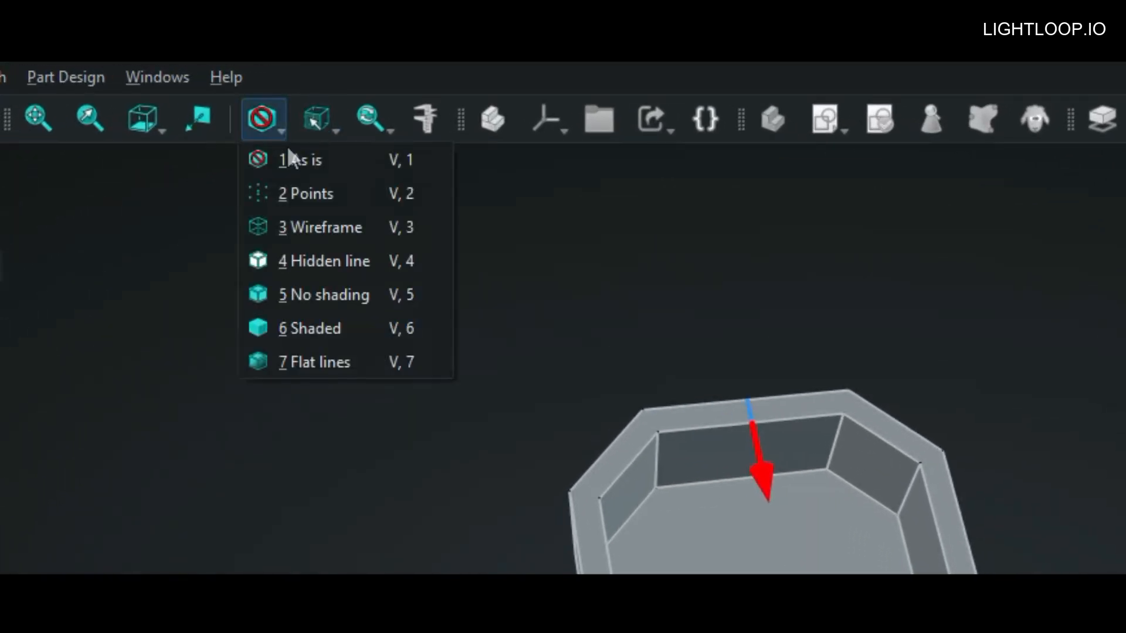
click(344, 332)
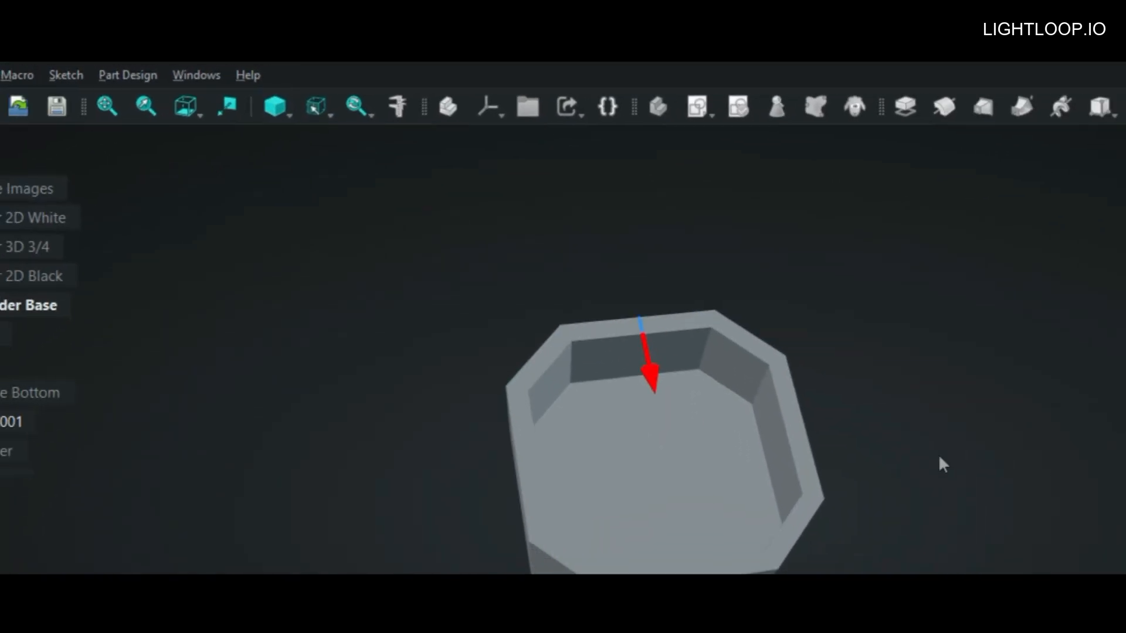
middle_drag(939, 457, 914, 518)
middle_drag(715, 367, 713, 366)
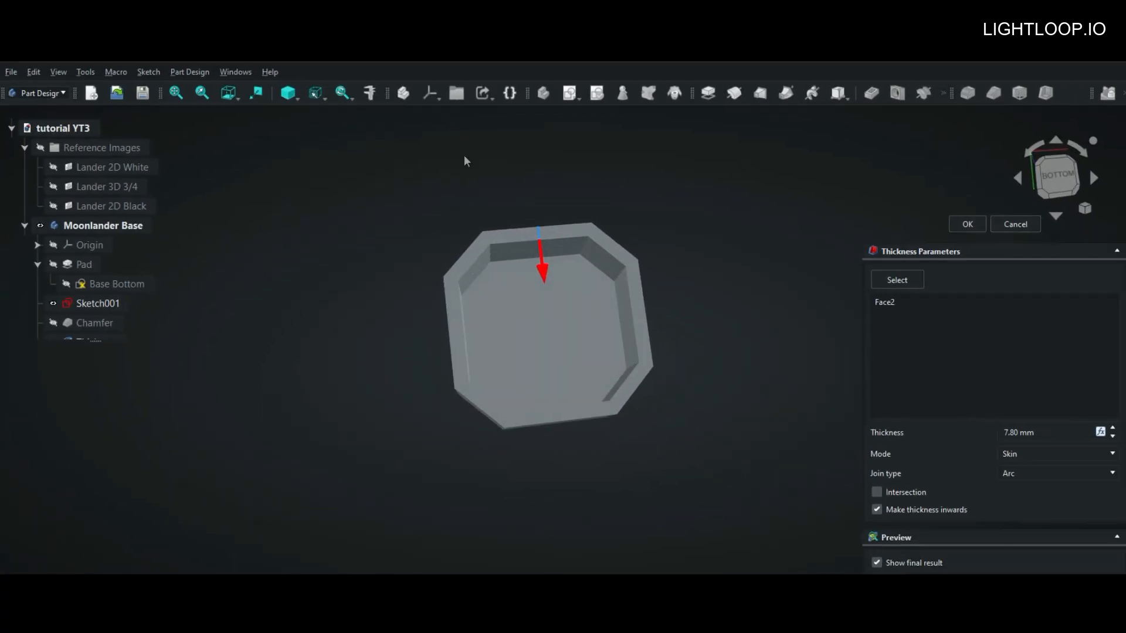
click(300, 100)
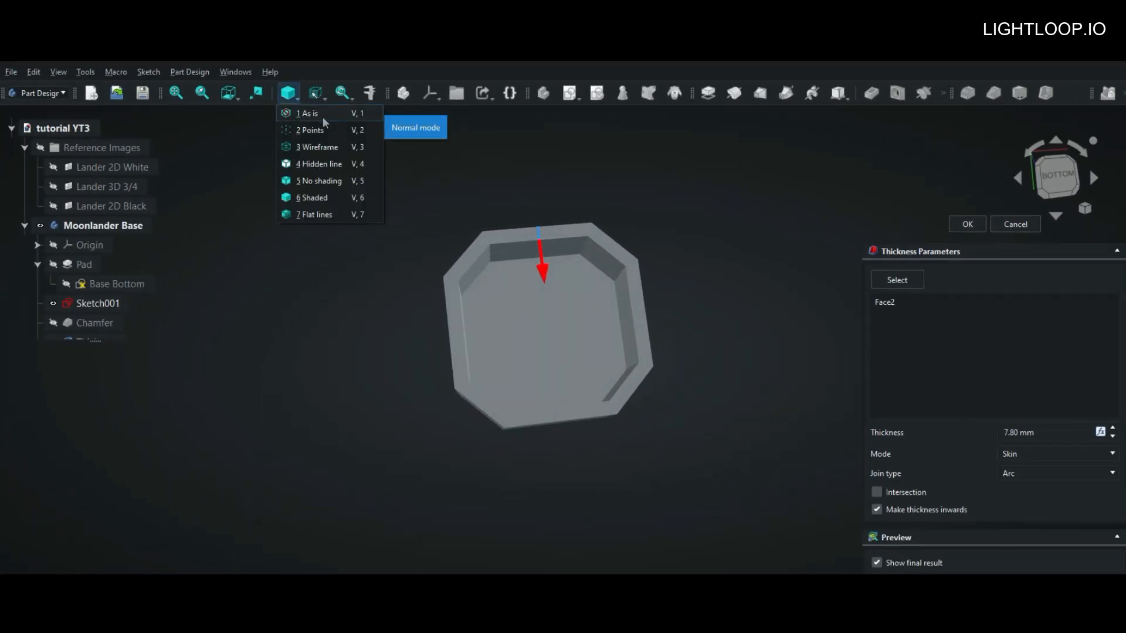
click(323, 117)
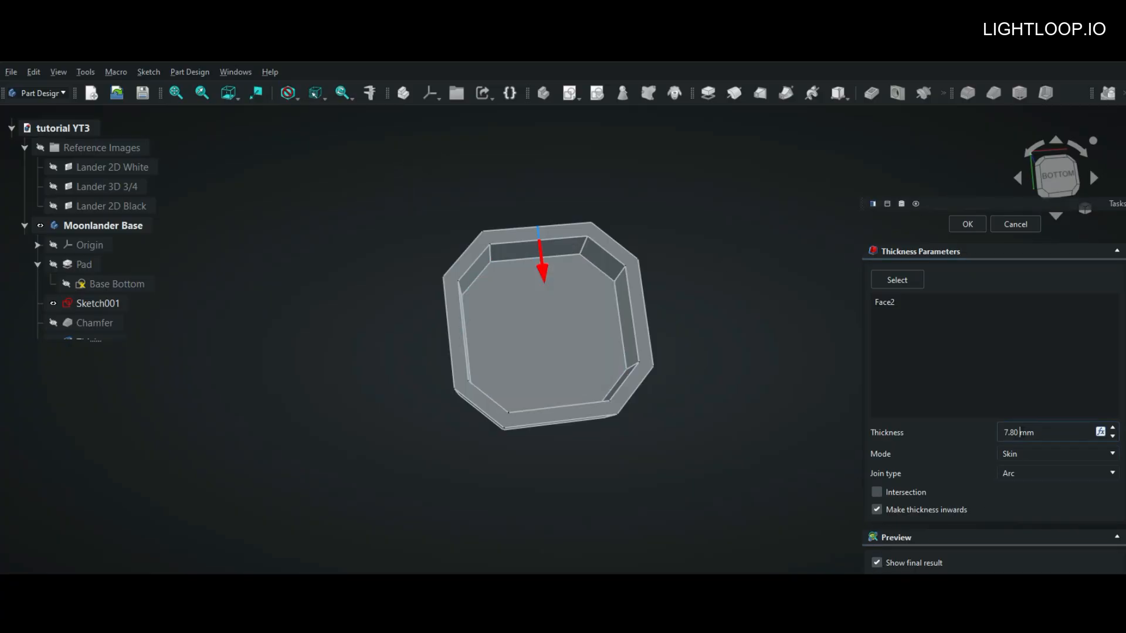
Step: Set the wall thickness to 5 mm and apply the Thickness feature to the base
text(5)
key(Return)
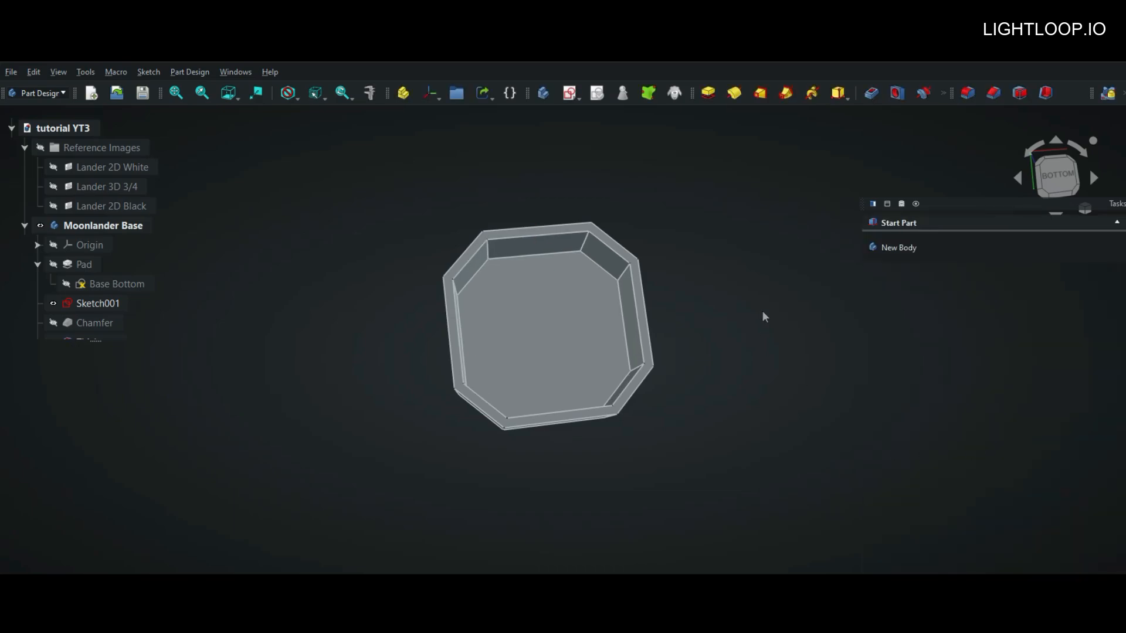
middle_drag(745, 311, 752, 371)
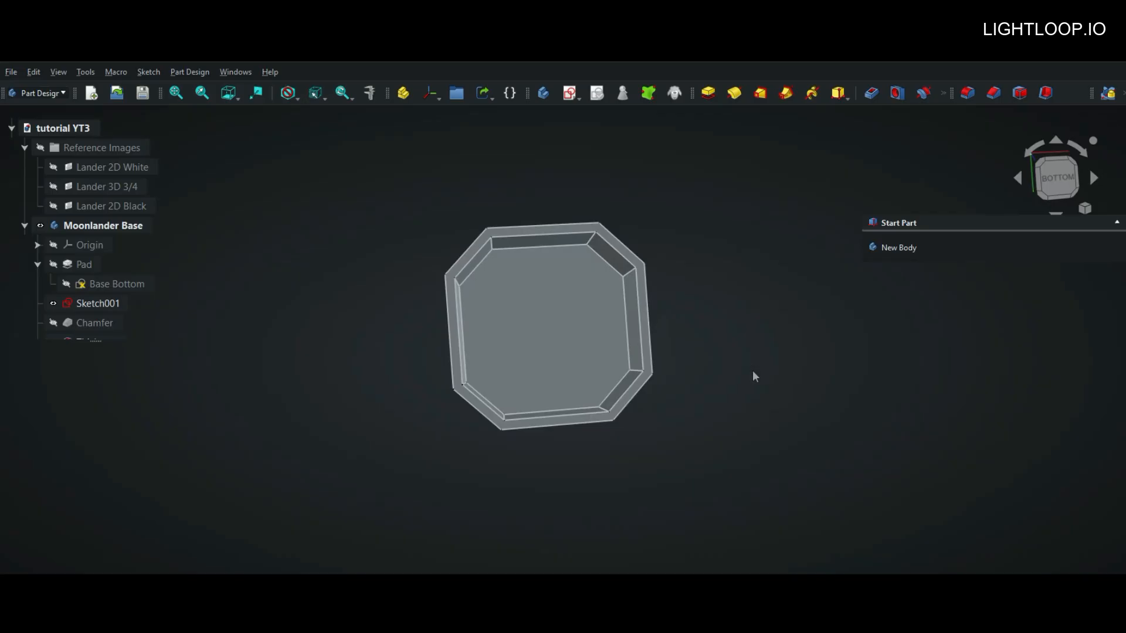
Step: Undo the Thickness feature on the base
key(ctrl+z)
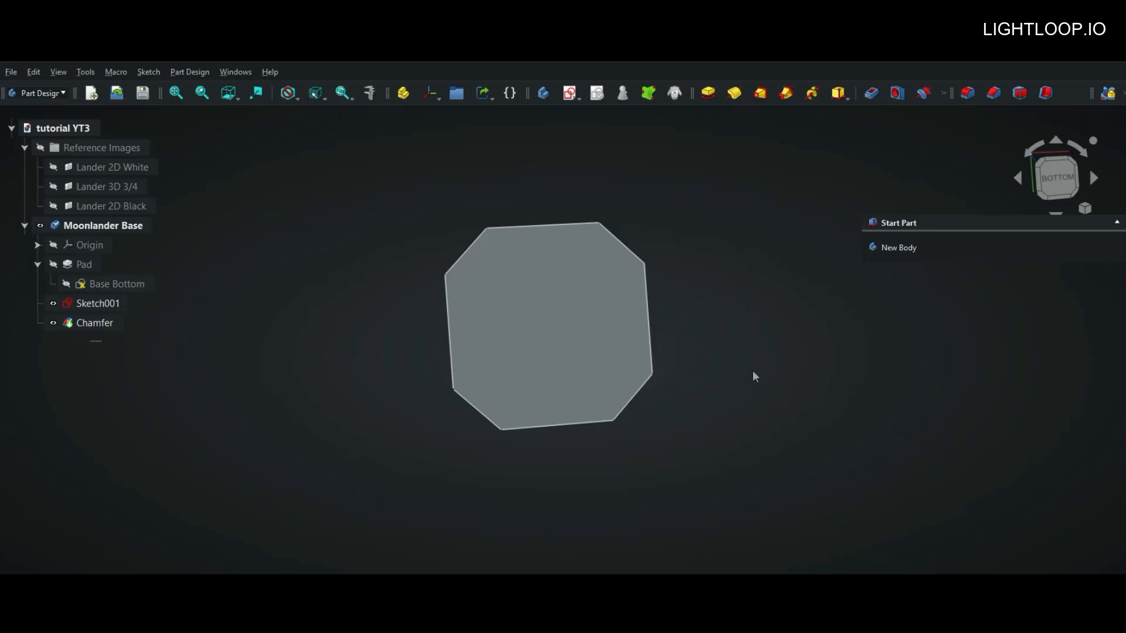
middle_drag(753, 377, 709, 489)
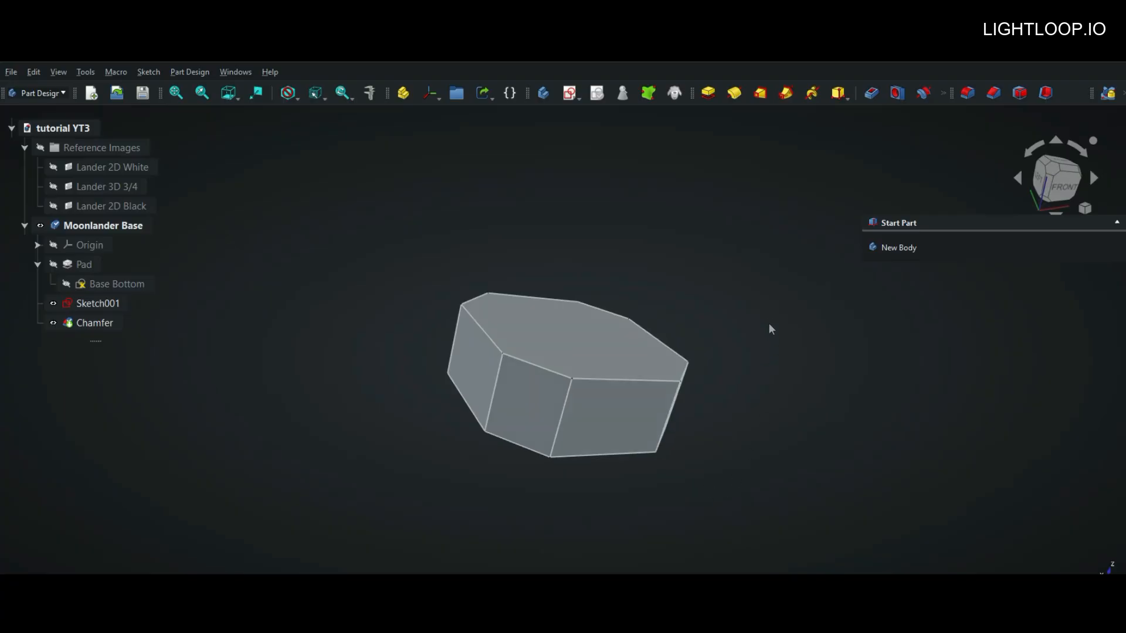
mouse_move(769, 327)
middle_down()
mouse_move(762, 314)
mouse_move(727, 319)
mouse_move(721, 336)
mouse_move(772, 327)
mouse_move(754, 320)
middle_up()
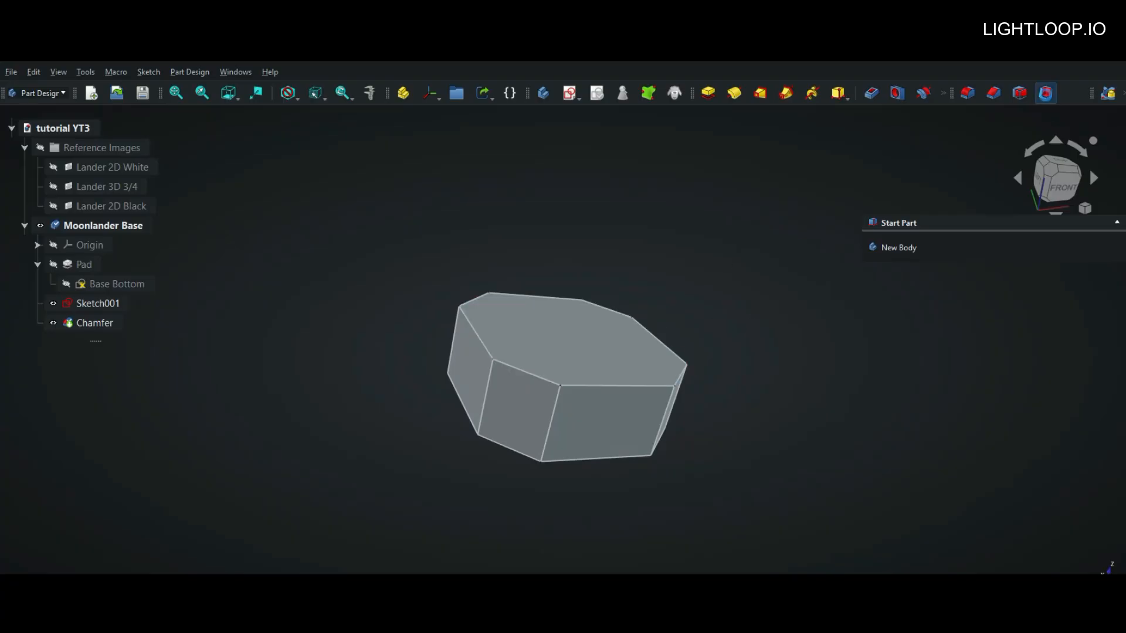
Step: Hollow the base with an inward Thickness that leaves both the top and bottom octagonal faces open
click(1046, 92)
click(583, 345)
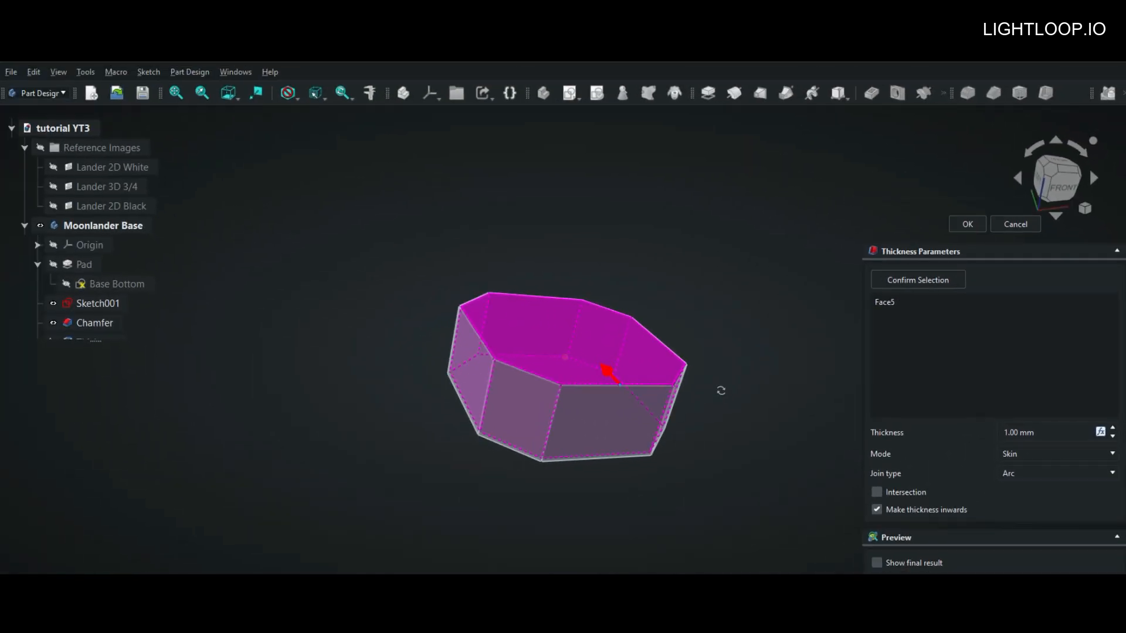
middle_drag(721, 391, 734, 244)
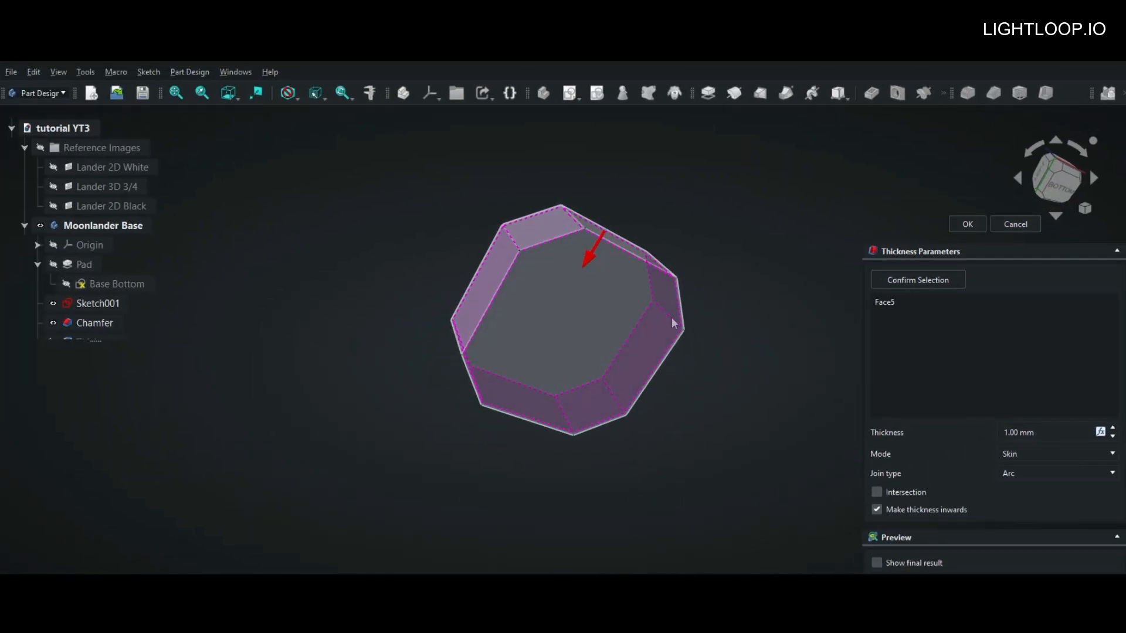
click(569, 340)
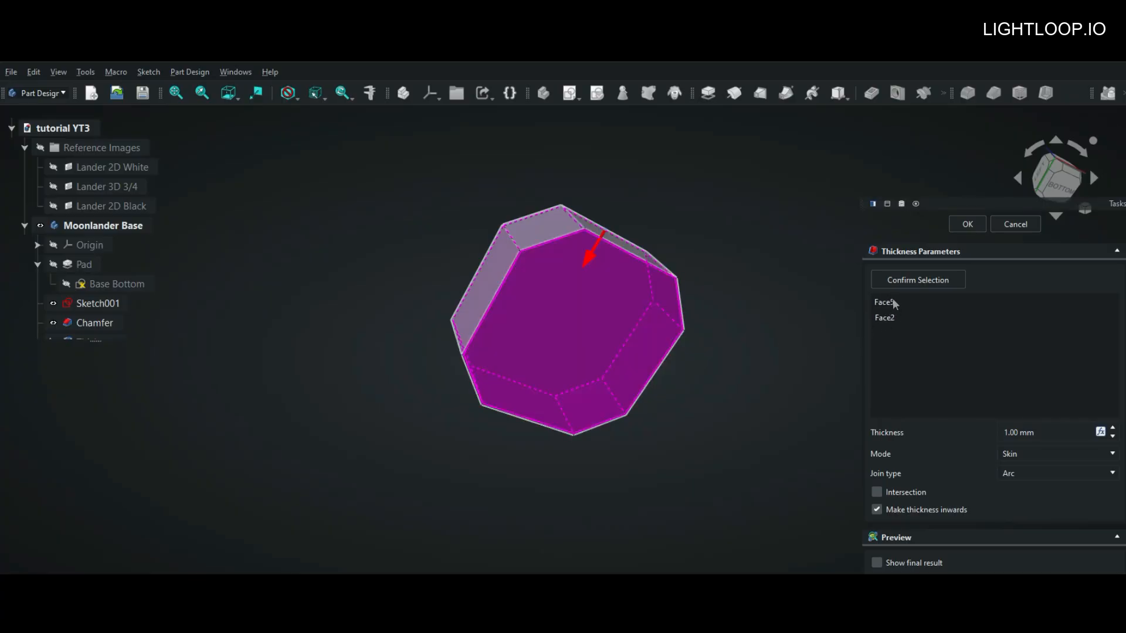
middle_drag(733, 314, 791, 315)
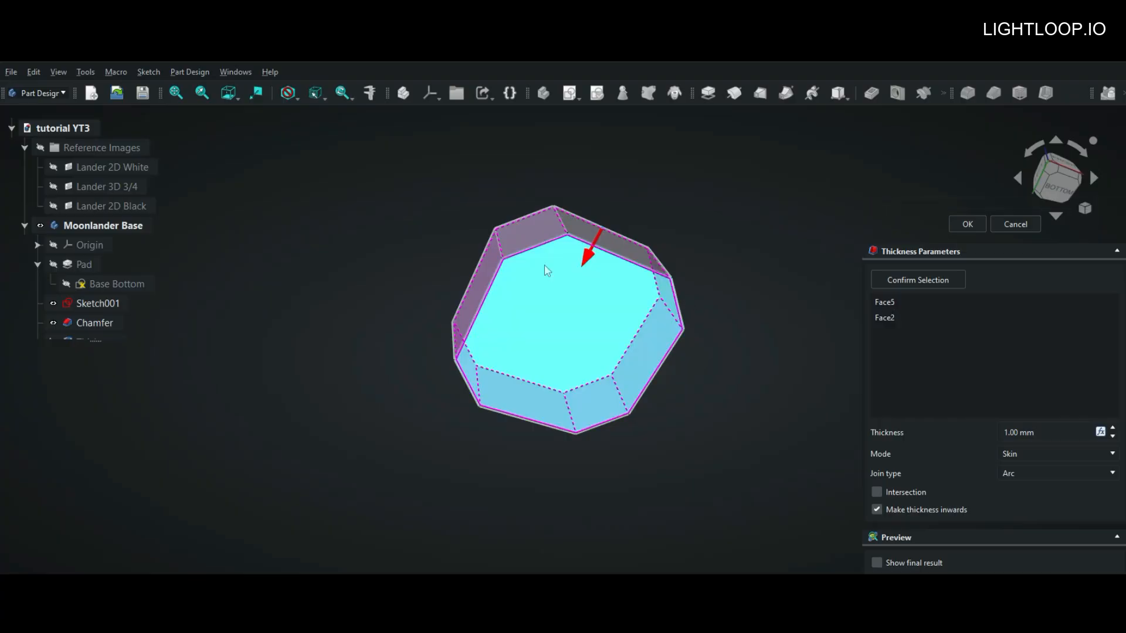
drag(588, 258, 586, 265)
click(967, 225)
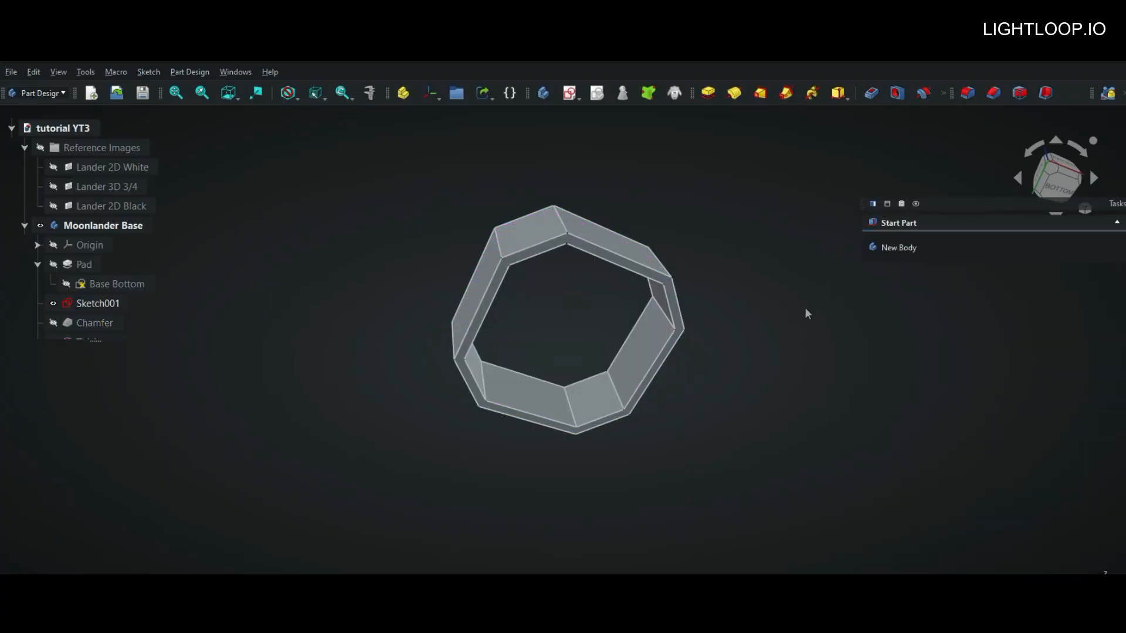
middle_drag(794, 315, 742, 274)
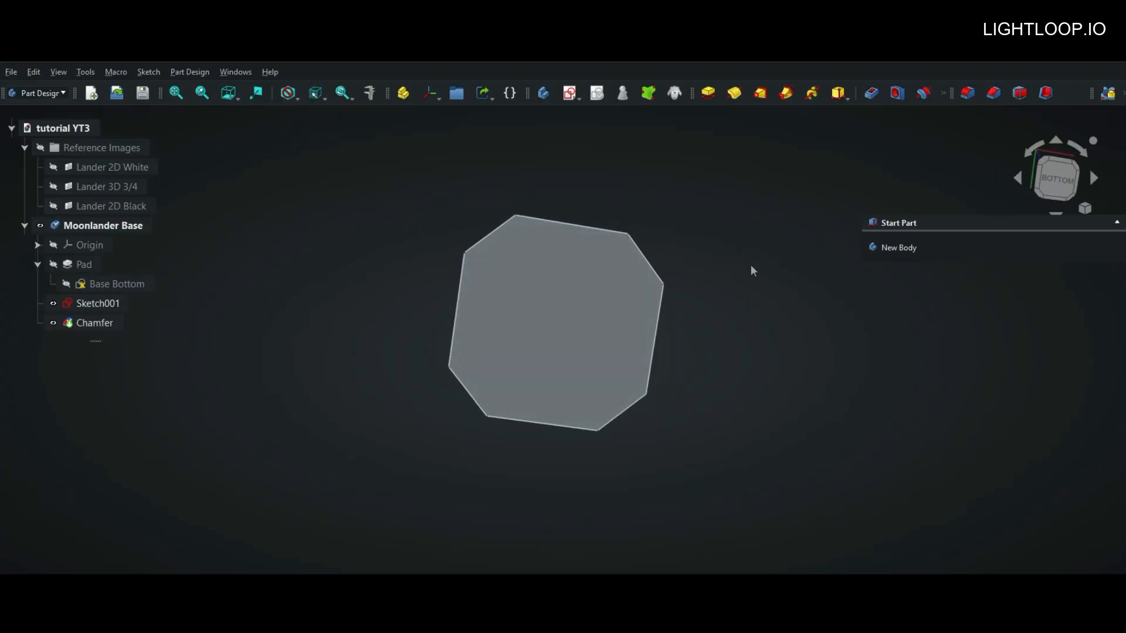
Step: Compare the base with the Lander 2D Black reference image from the front, and hide the image again
middle_drag(724, 279, 656, 498)
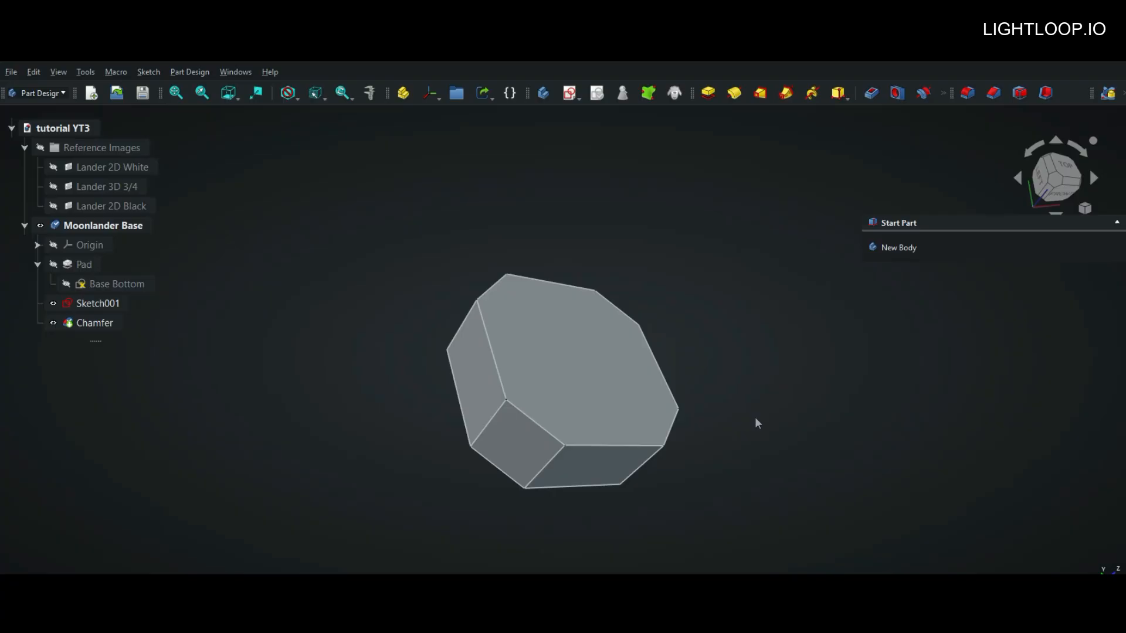
middle_drag(753, 415, 757, 369)
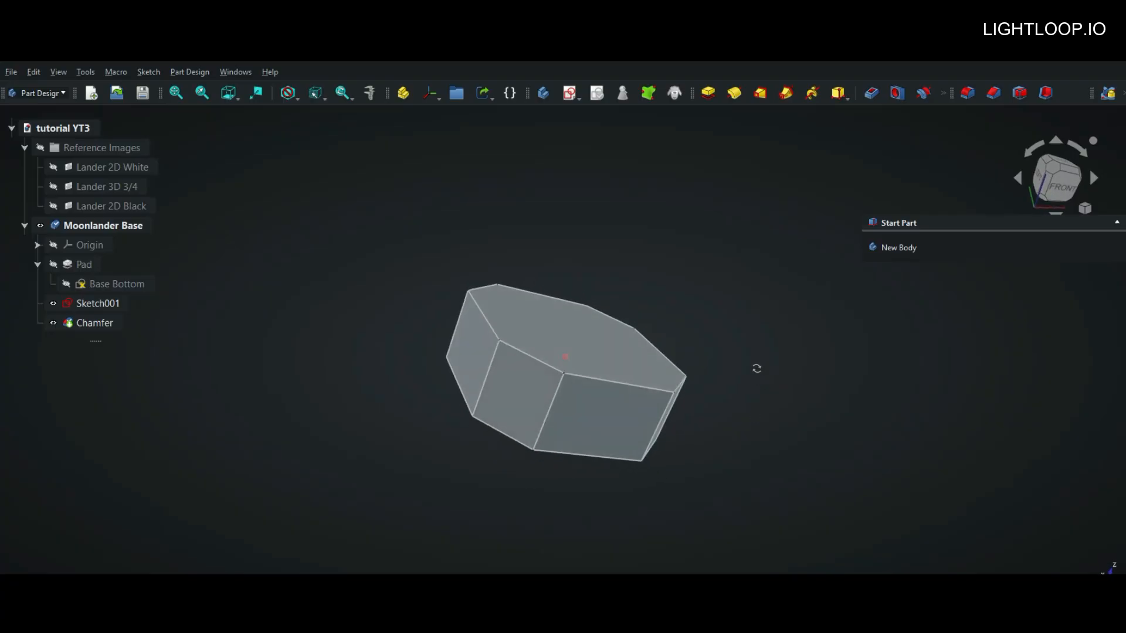
click(53, 207)
scroll(660, 348, down, 3)
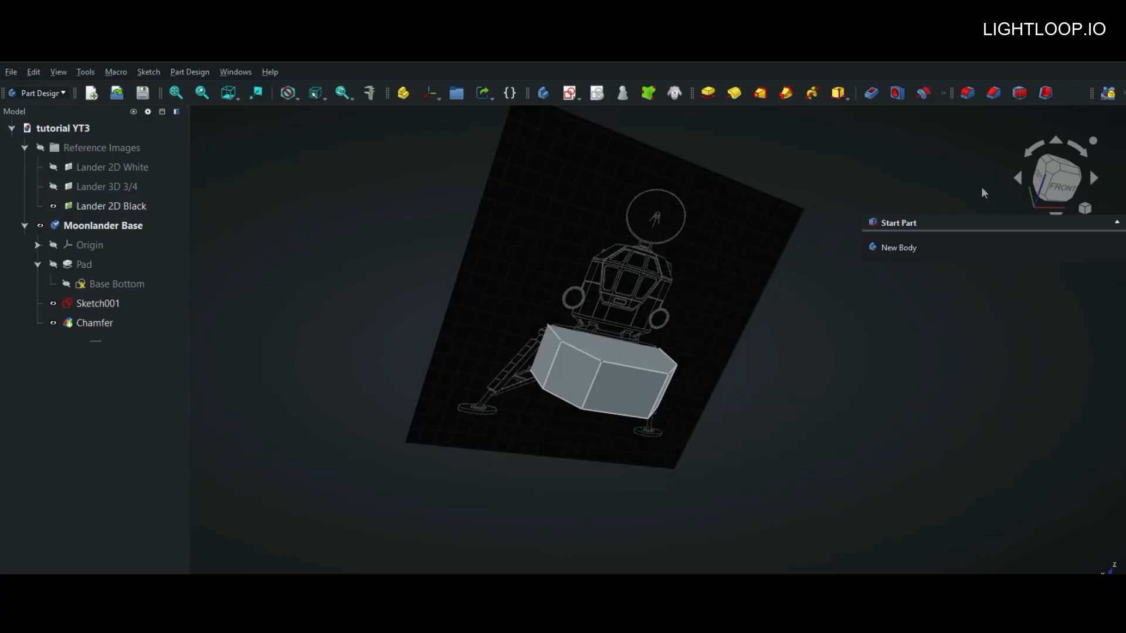
click(1060, 187)
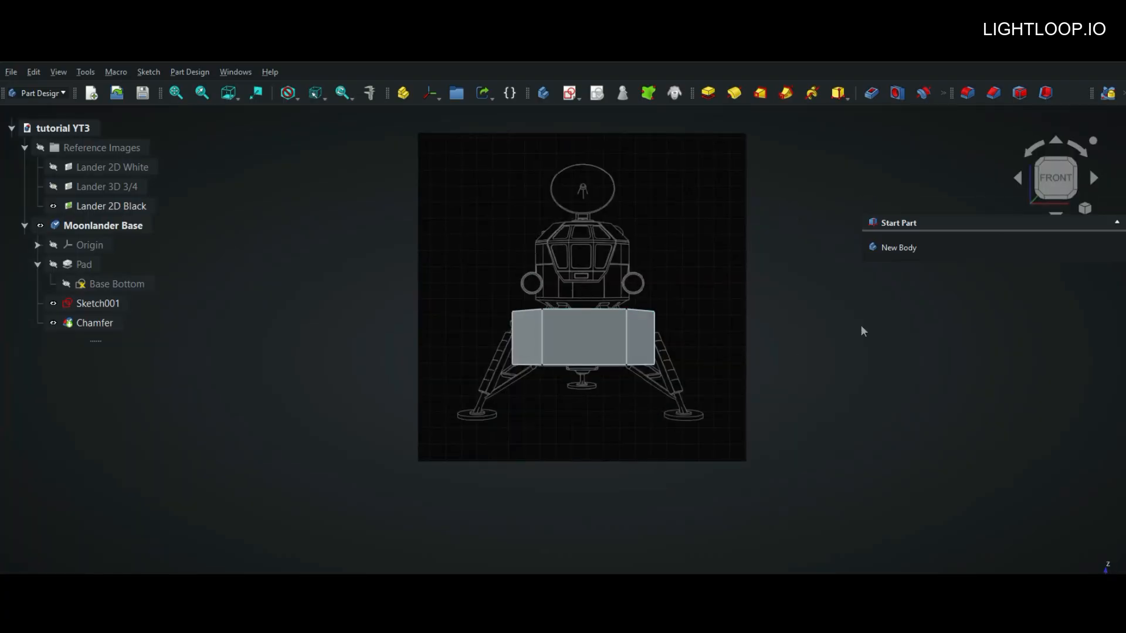
middle_drag(762, 323, 757, 362)
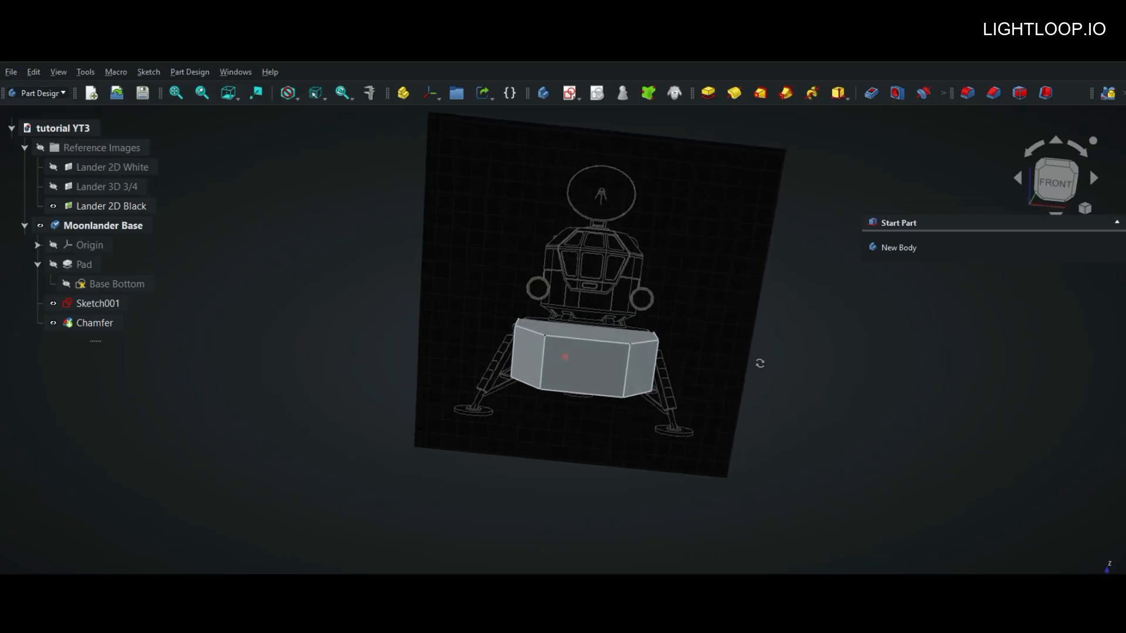
click(54, 205)
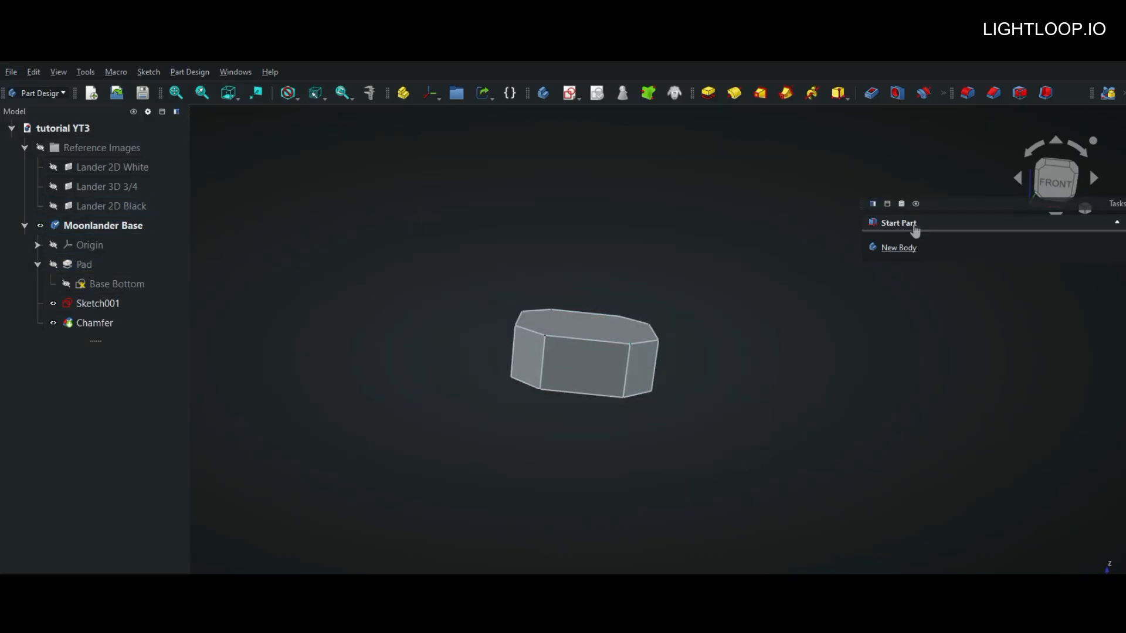
Step: Start a new sketch on the bottom face of the base, seen from below
middle_drag(707, 337, 701, 269)
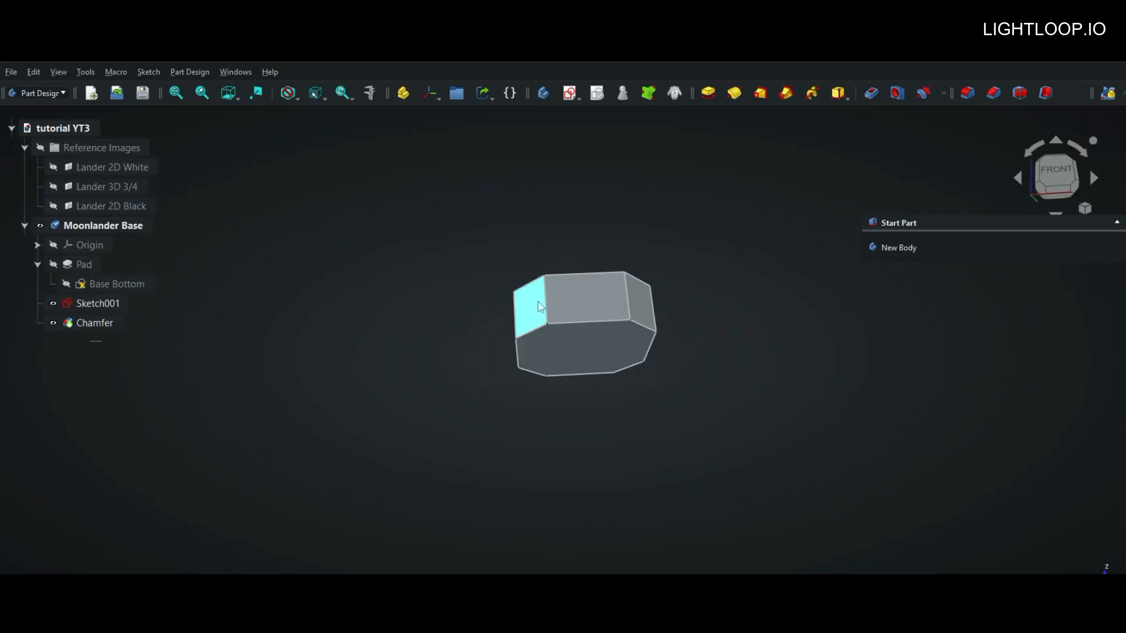
key(5)
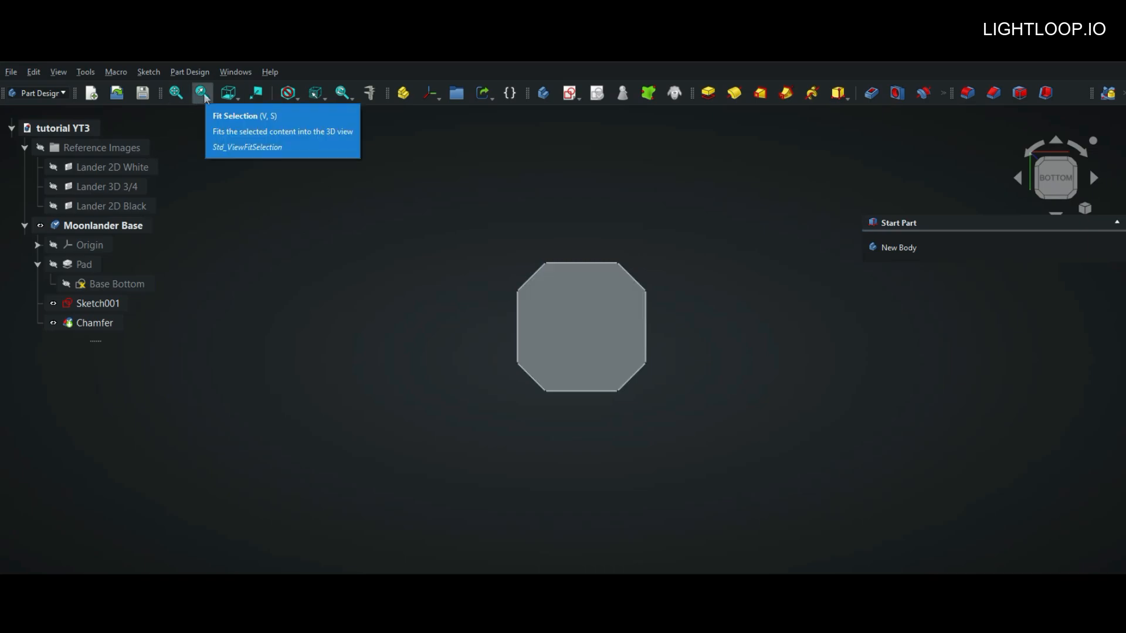
click(577, 326)
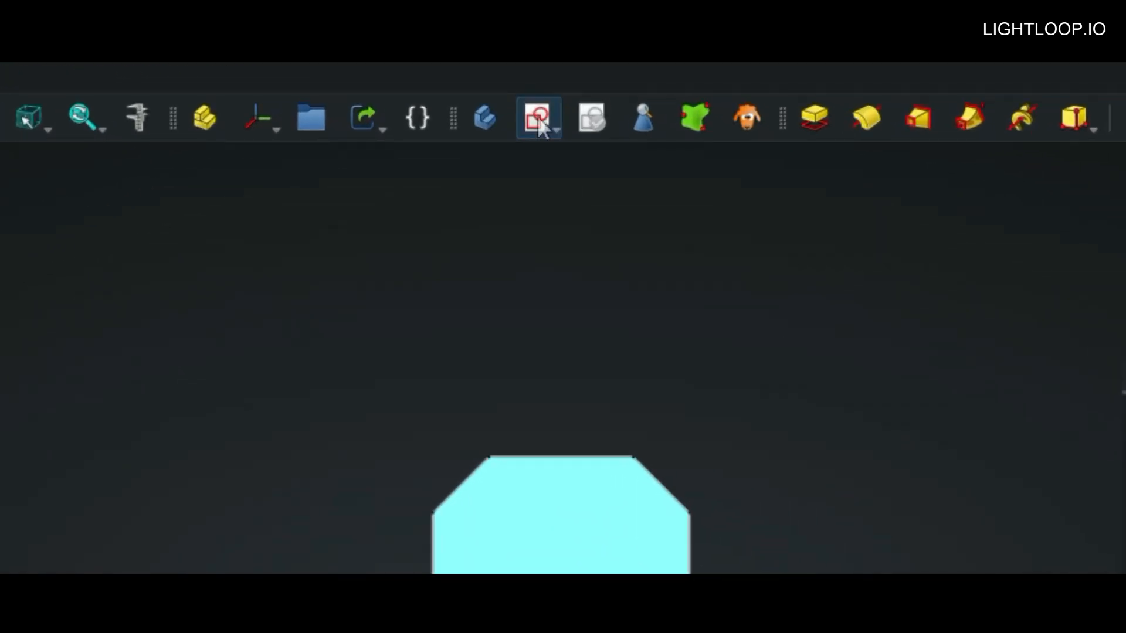
click(546, 127)
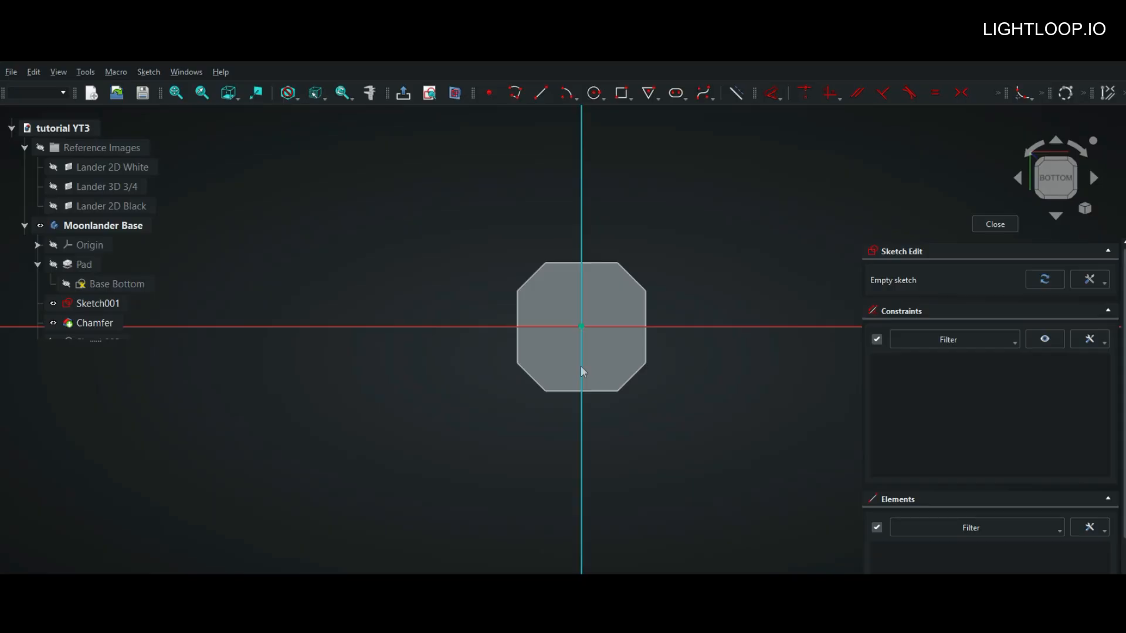
Step: Check the empty bottom-face sketch's axes with the Origin toggled on and off, and close the sketch
shift+click(53, 246)
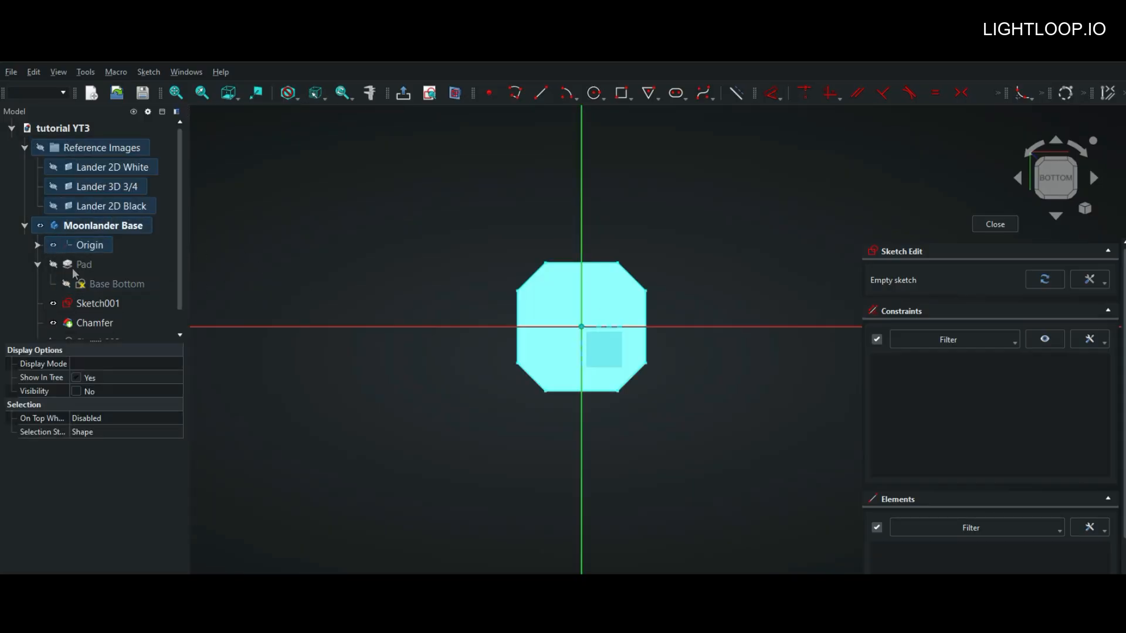
click(52, 245)
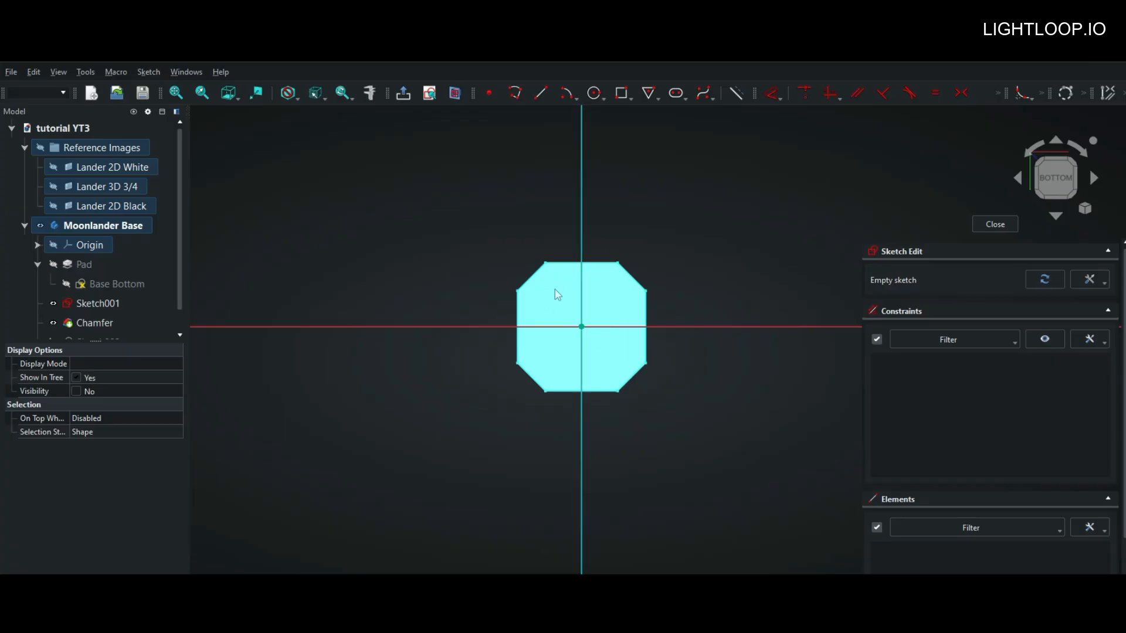
scroll(610, 333, up, 3)
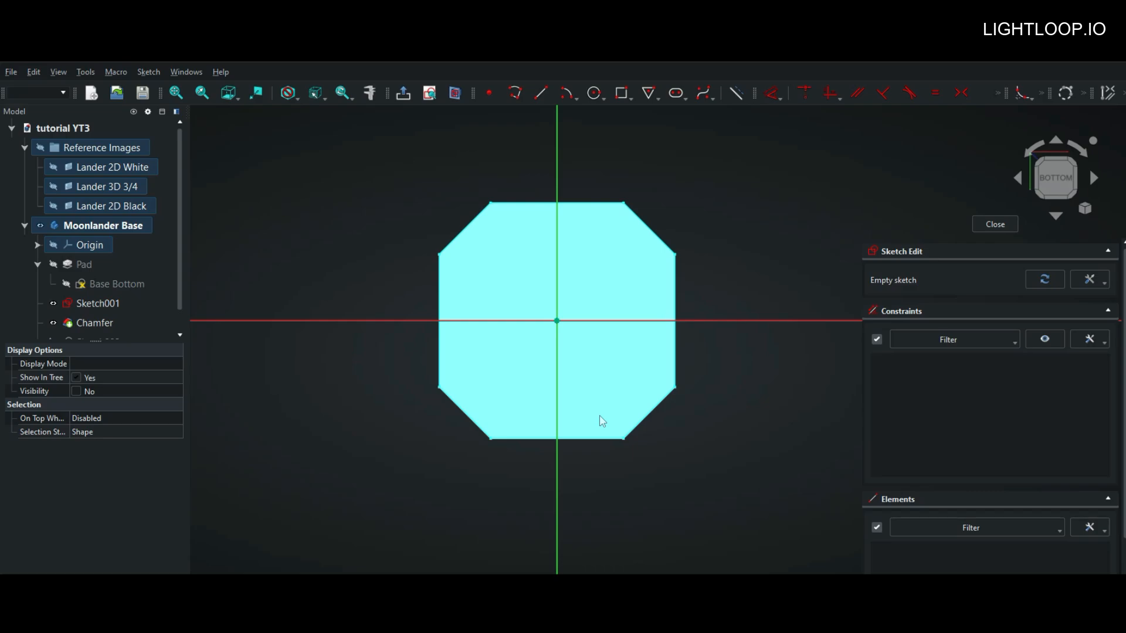
middle_drag(730, 472, 622, 409)
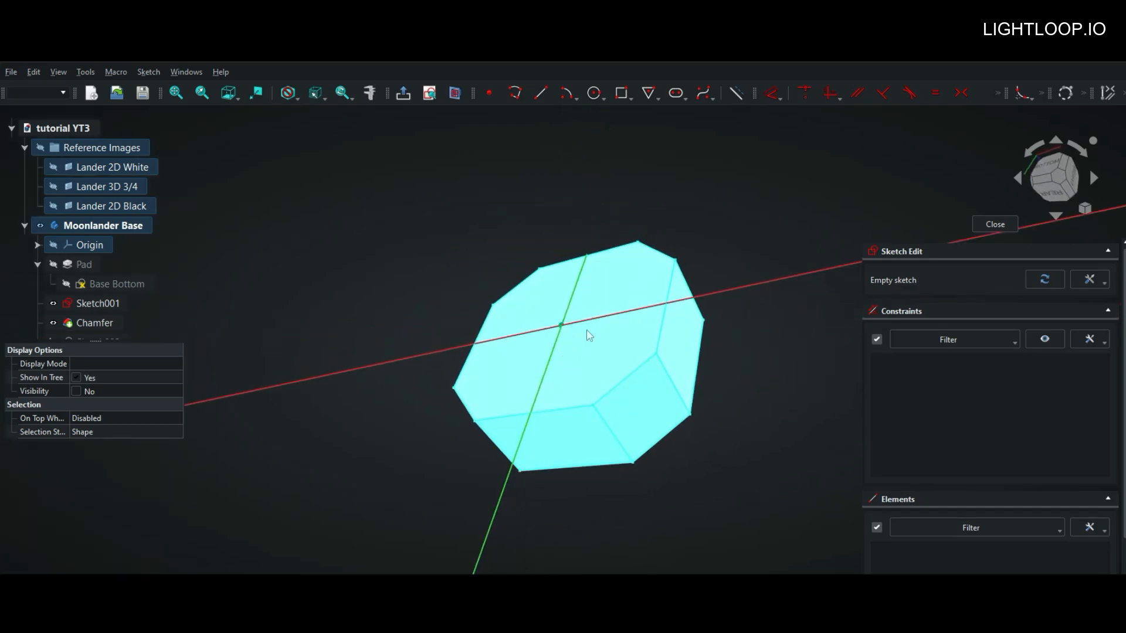
middle_drag(727, 477, 773, 492)
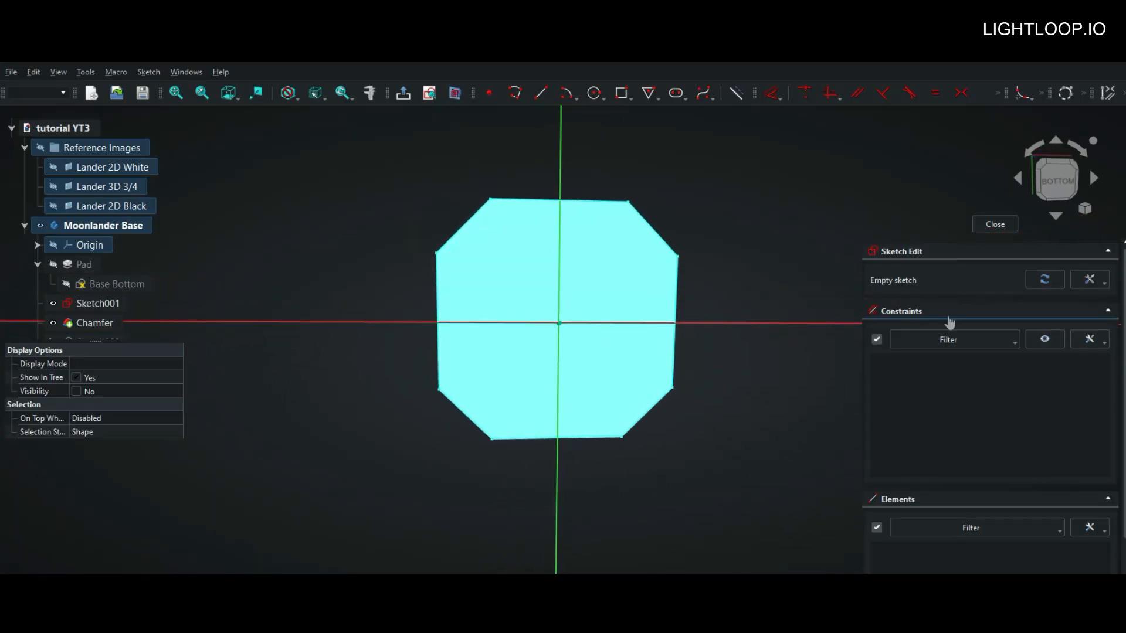
click(1051, 189)
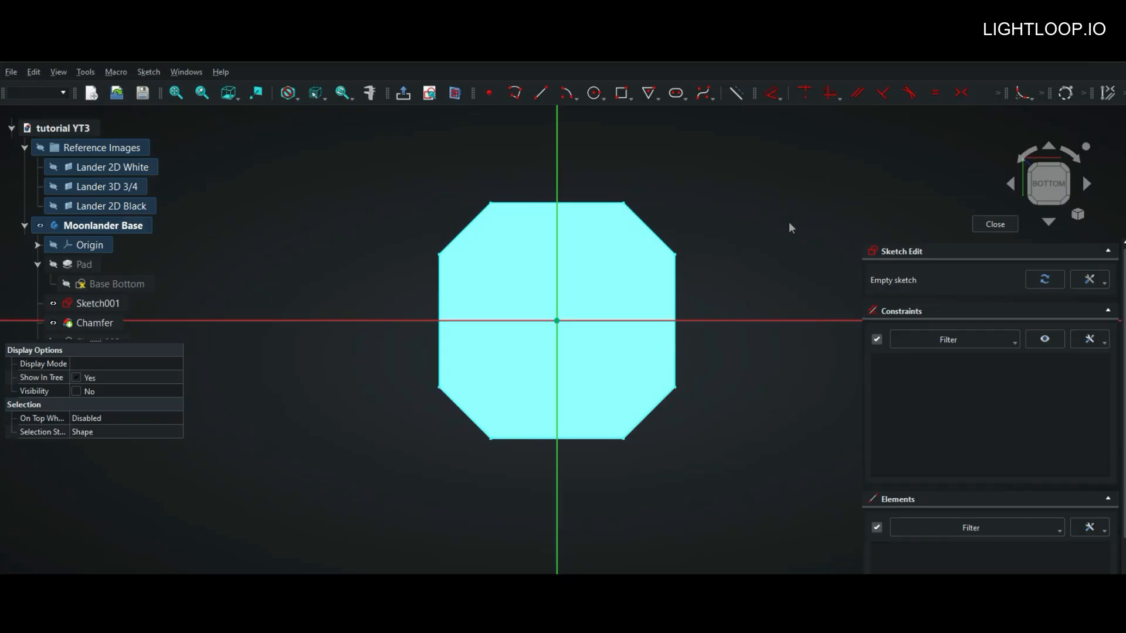
click(995, 225)
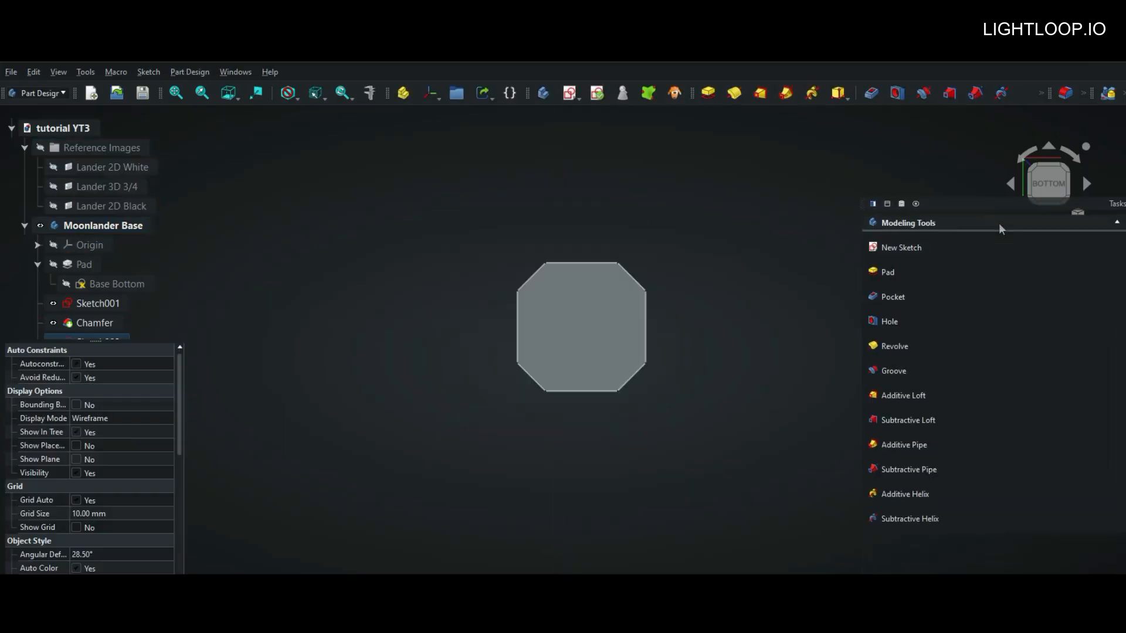
Step: Start a sketch on the base's front side face and close it without drawing anything
mouse_move(714, 307)
middle_down()
mouse_move(703, 329)
mouse_move(727, 470)
mouse_move(725, 451)
middle_up()
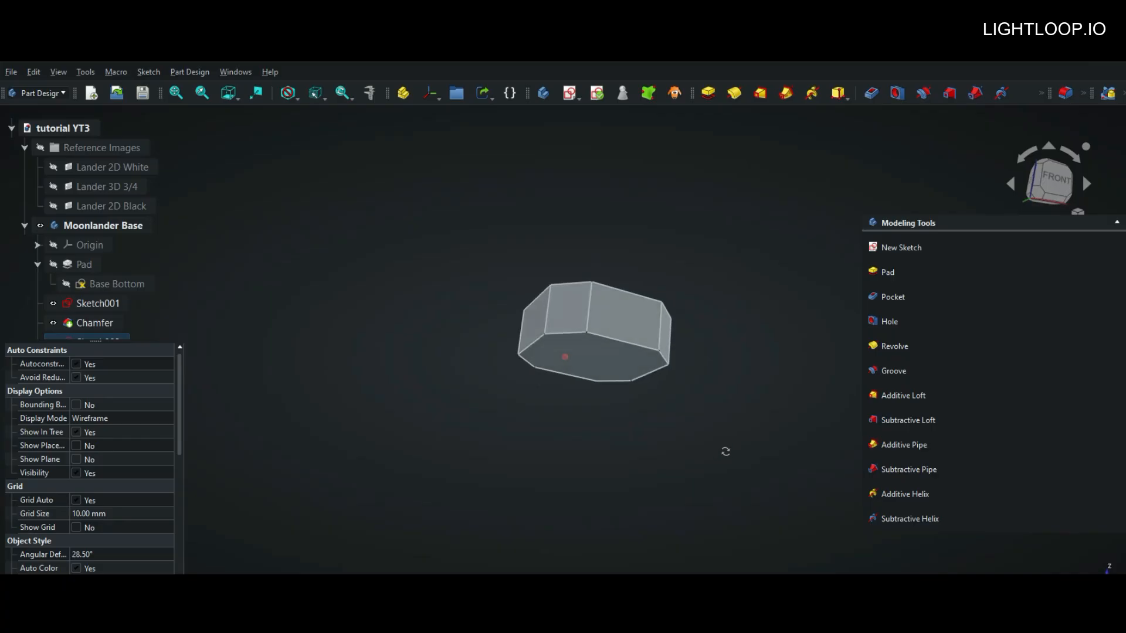
click(634, 334)
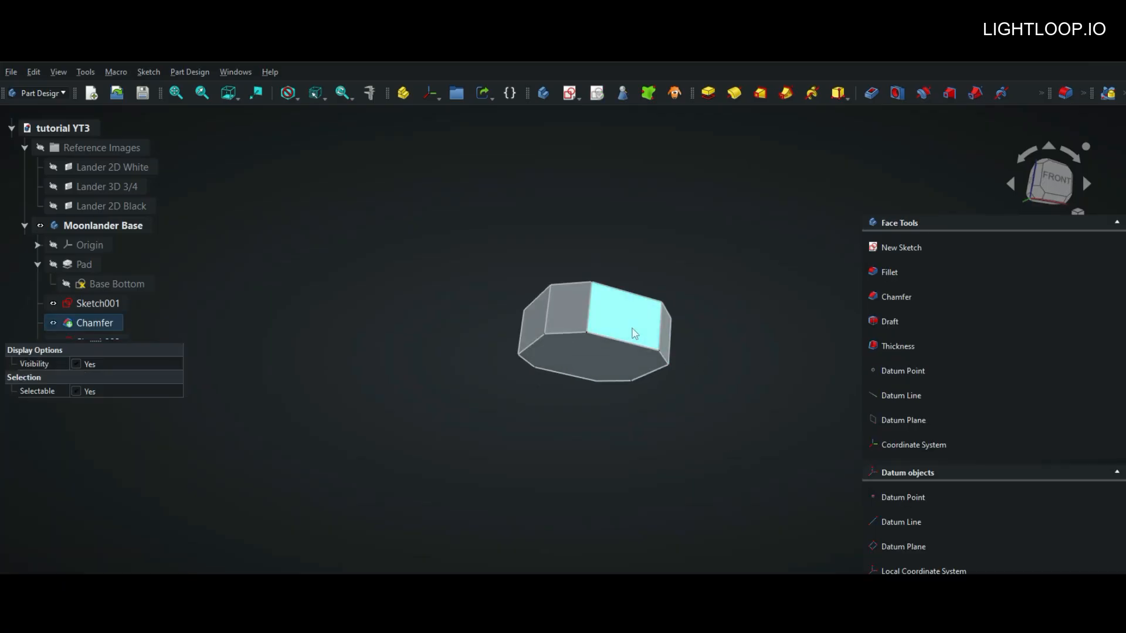
click(569, 94)
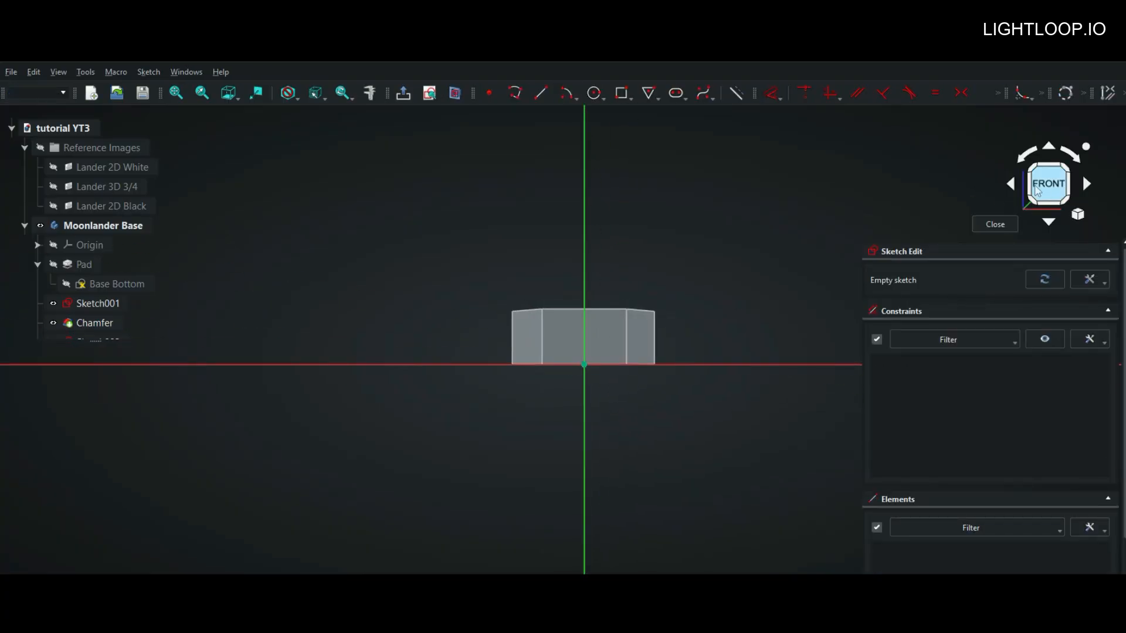
scroll(584, 332, up, 3)
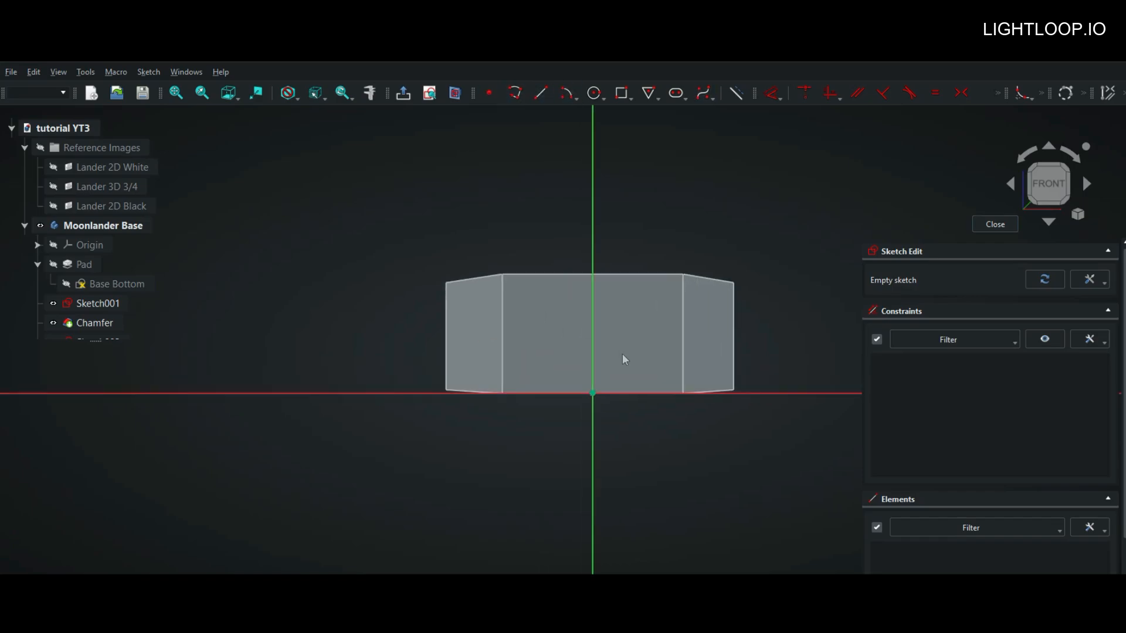
click(1002, 227)
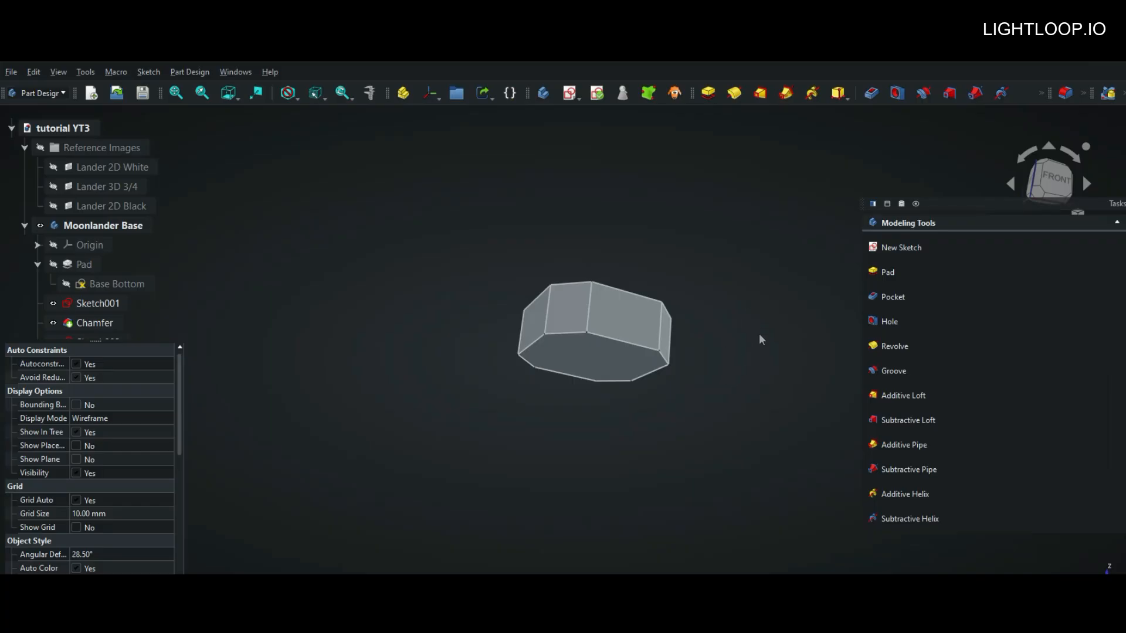
Step: Select the octagonal bottom face of the base and create a new sketch on it
middle_drag(743, 359, 733, 322)
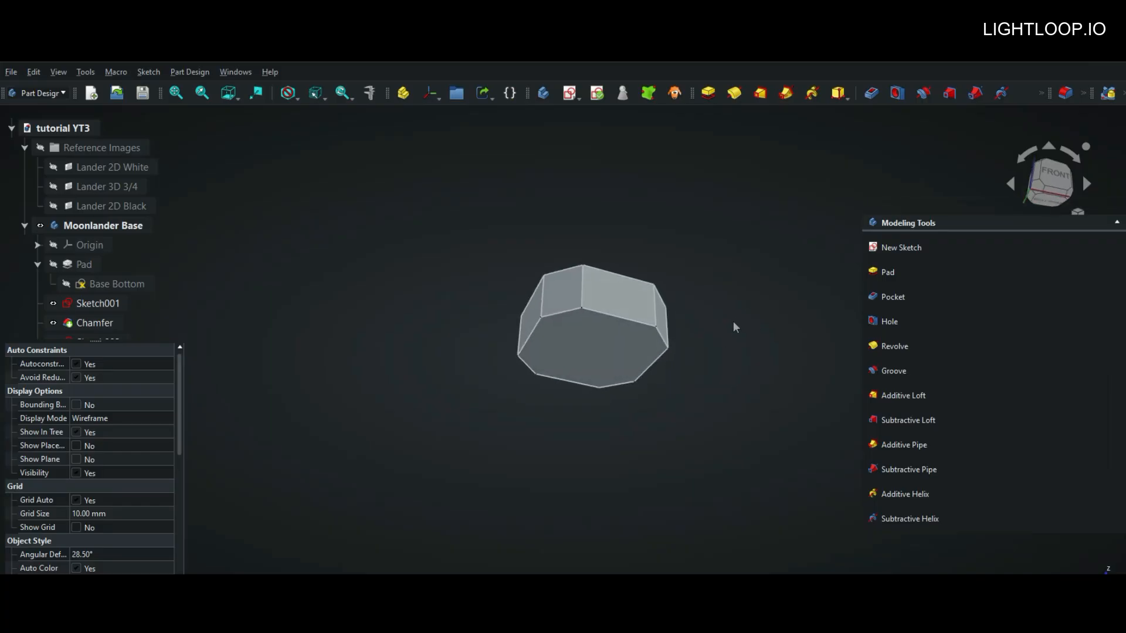
click(603, 346)
key(5)
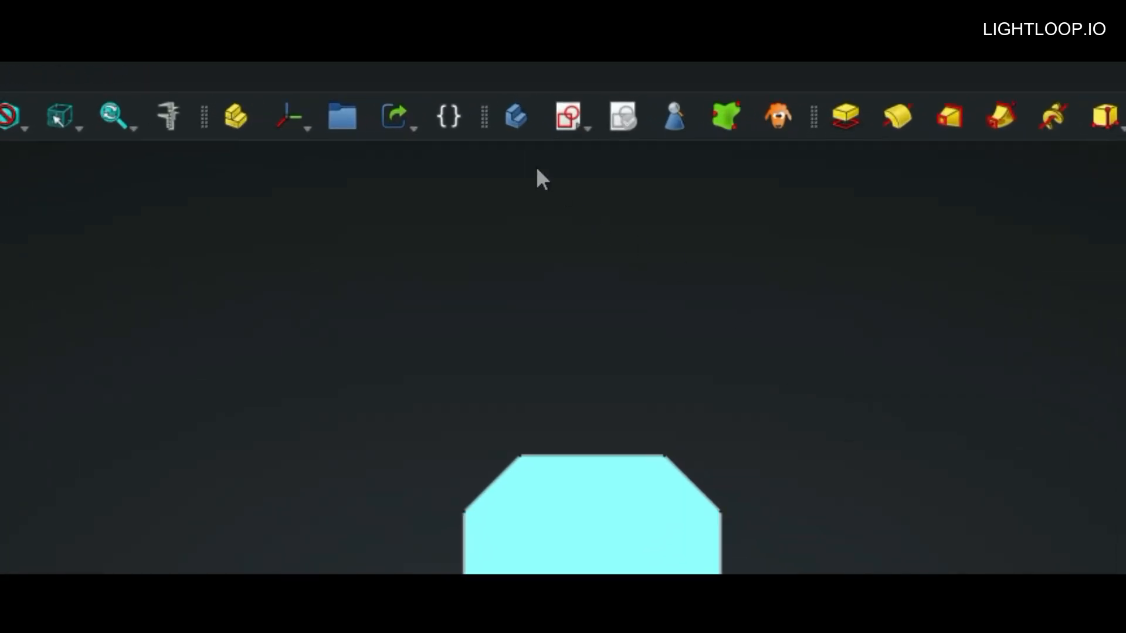
click(567, 116)
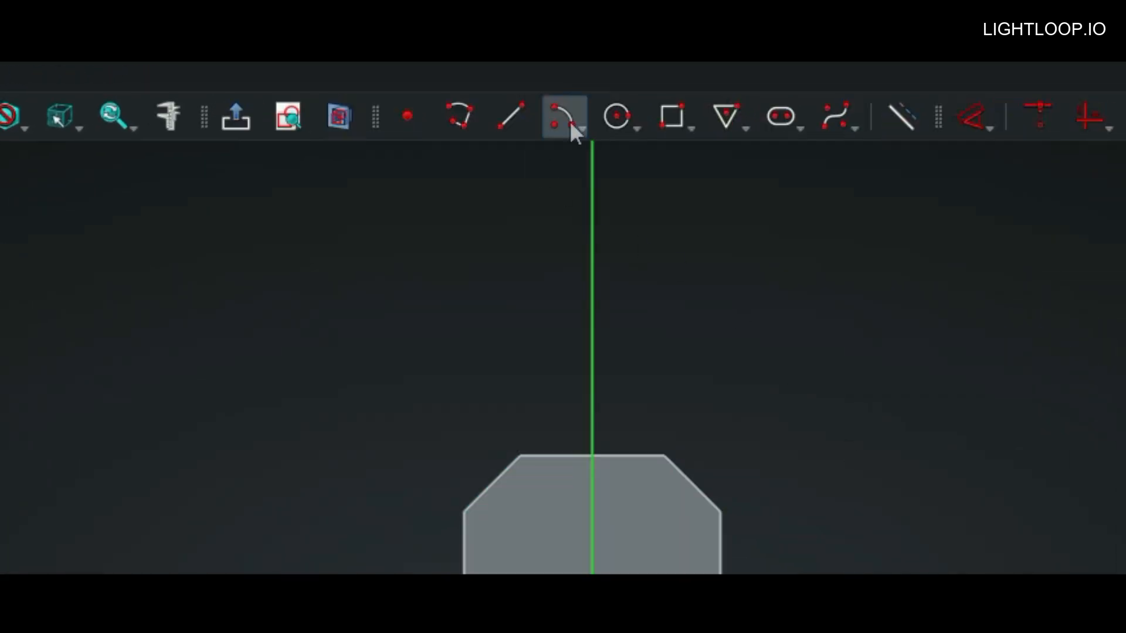
Step: Sketch a 50 mm diameter circle centred on the origin of the bottom face and close the sketch
click(636, 123)
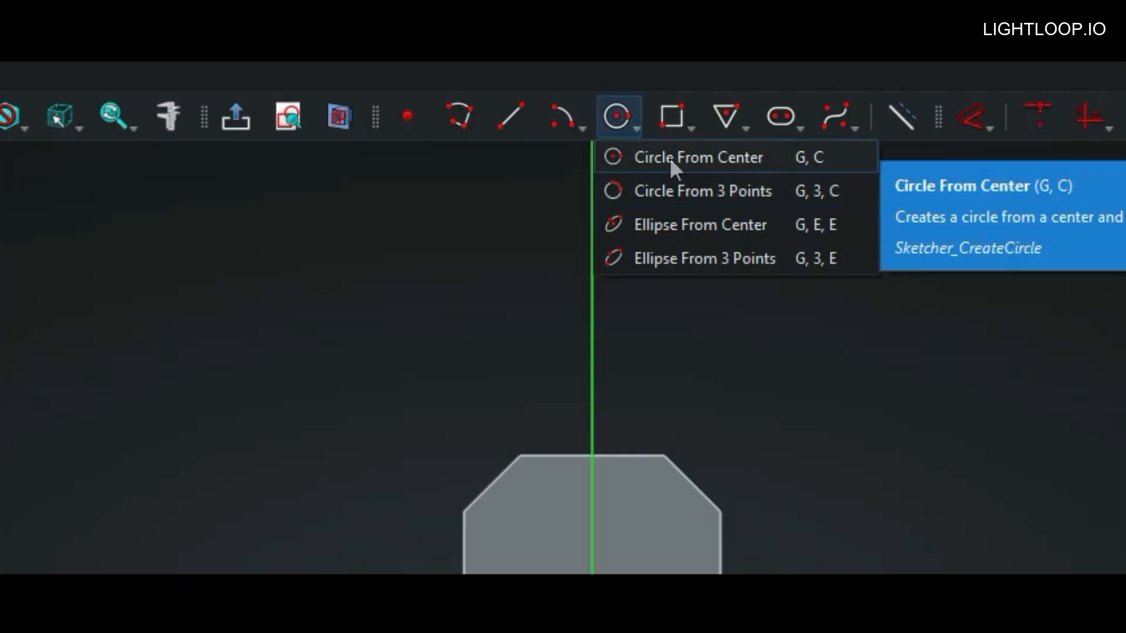
click(669, 158)
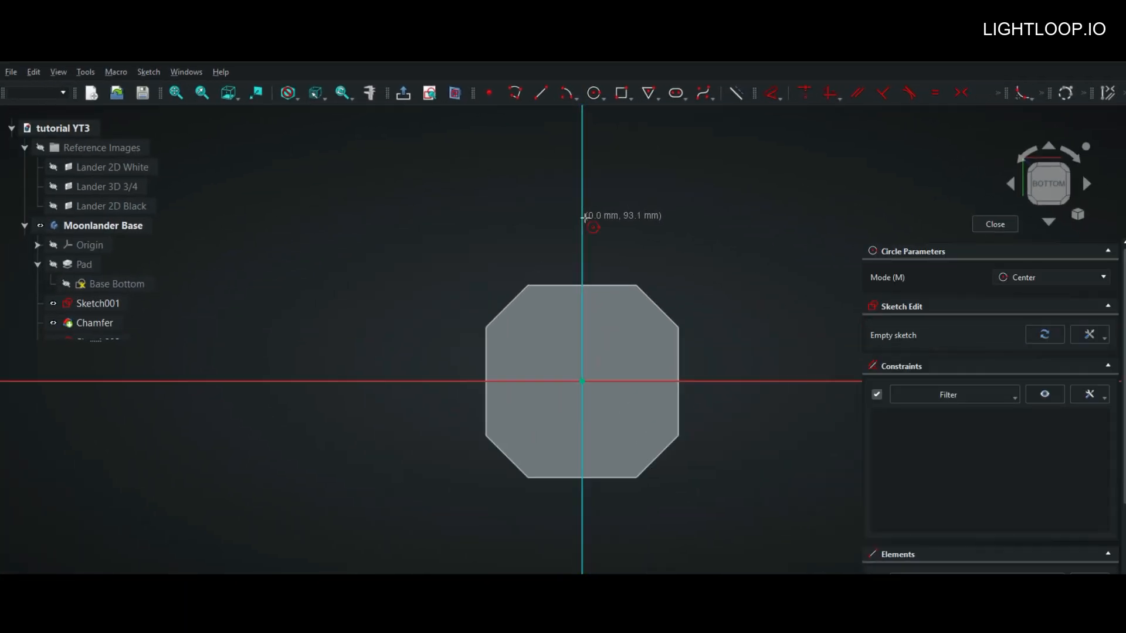
scroll(585, 217, down, 2)
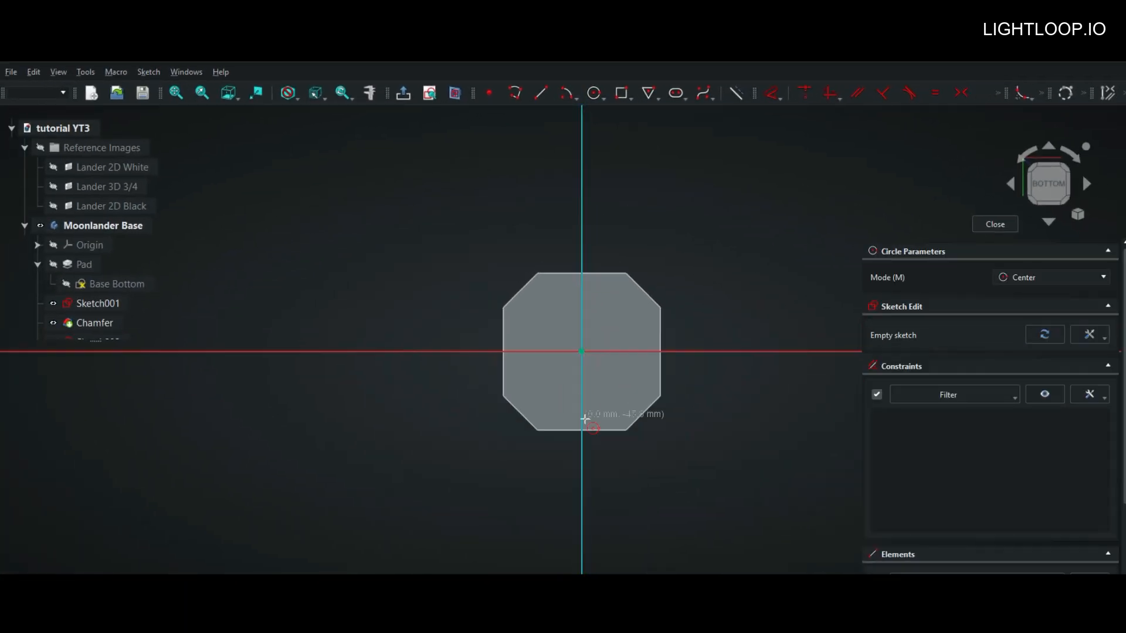
click(583, 352)
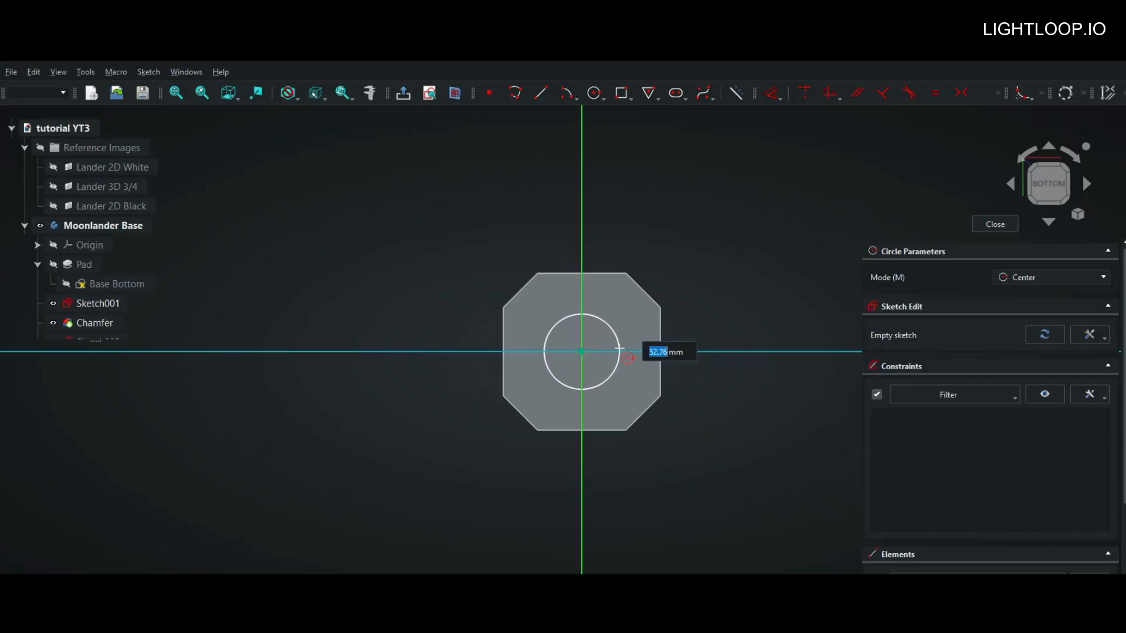
text(50)
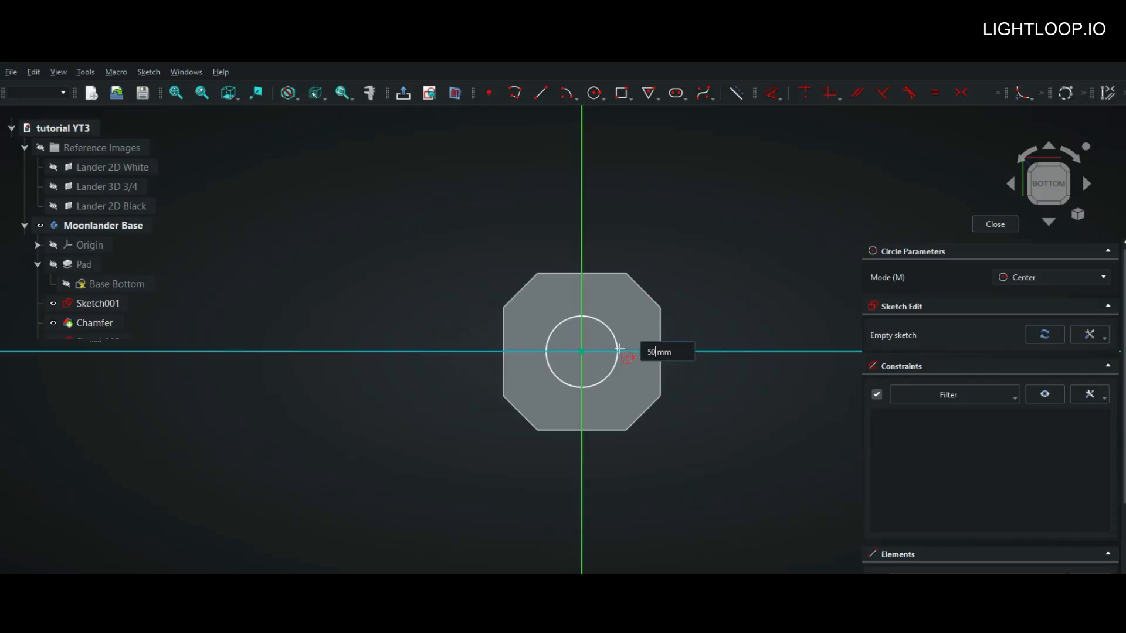
key(Return)
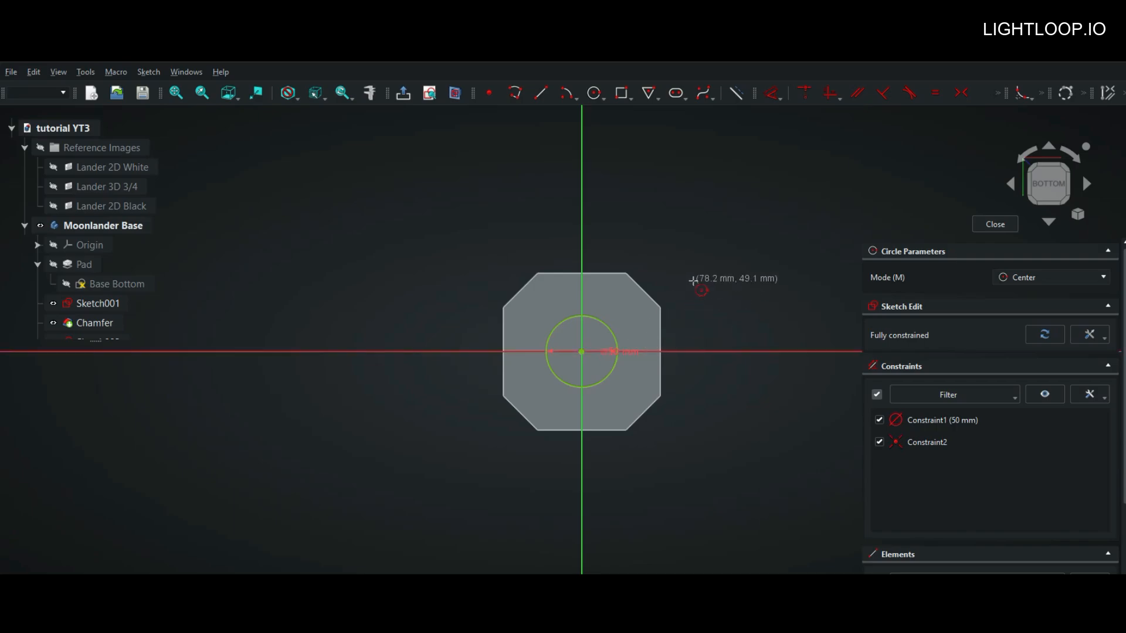
key(Escape)
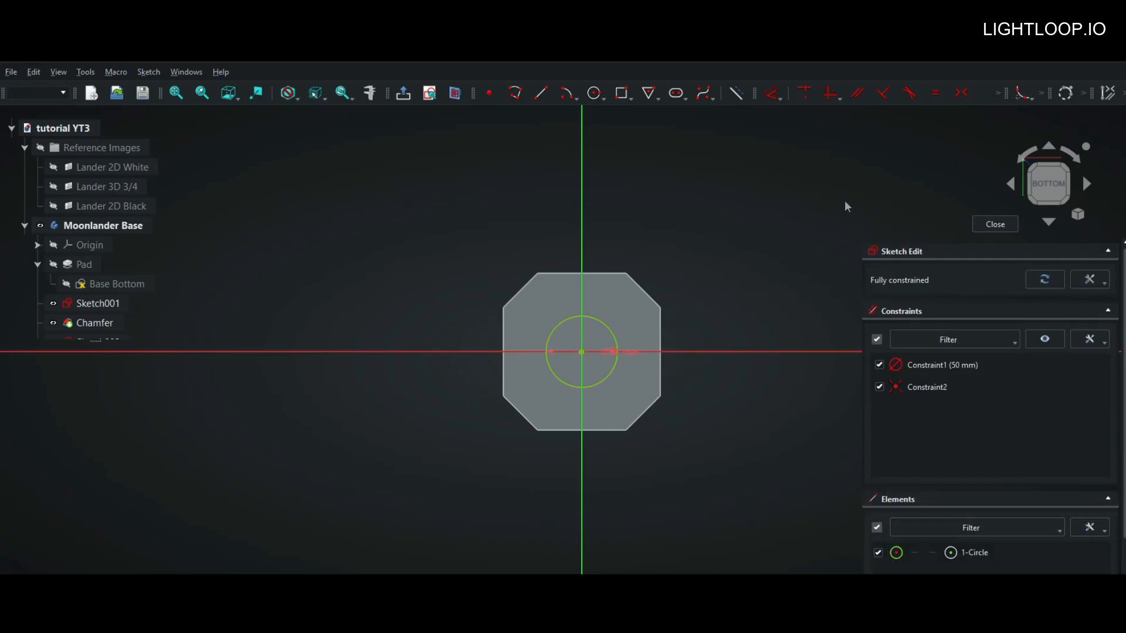
click(995, 224)
middle_drag(769, 251, 706, 286)
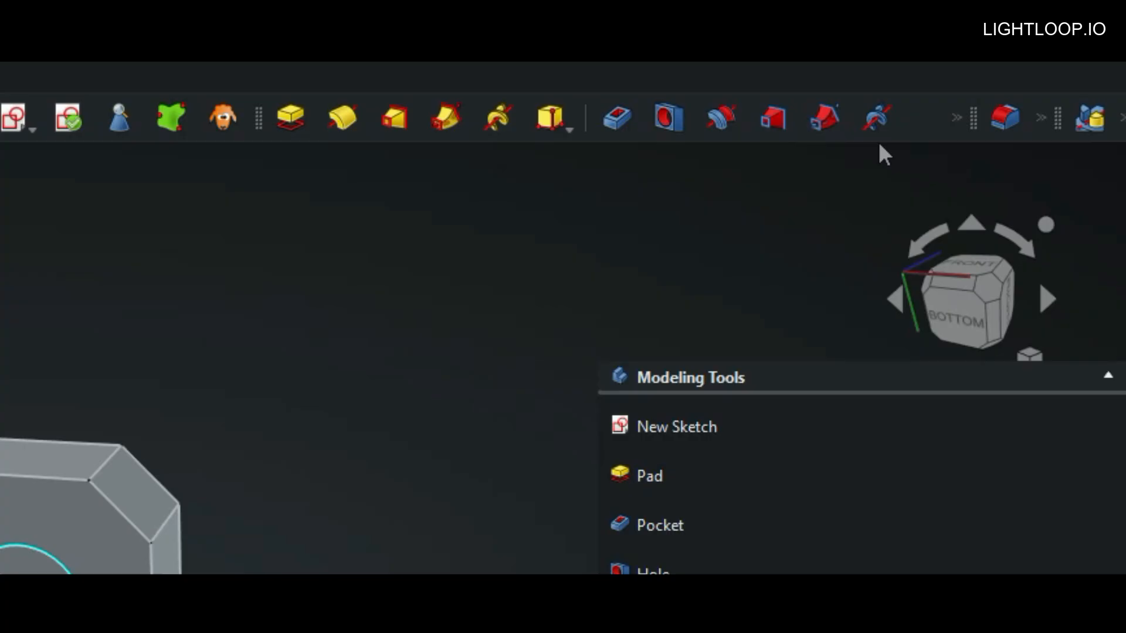
click(190, 72)
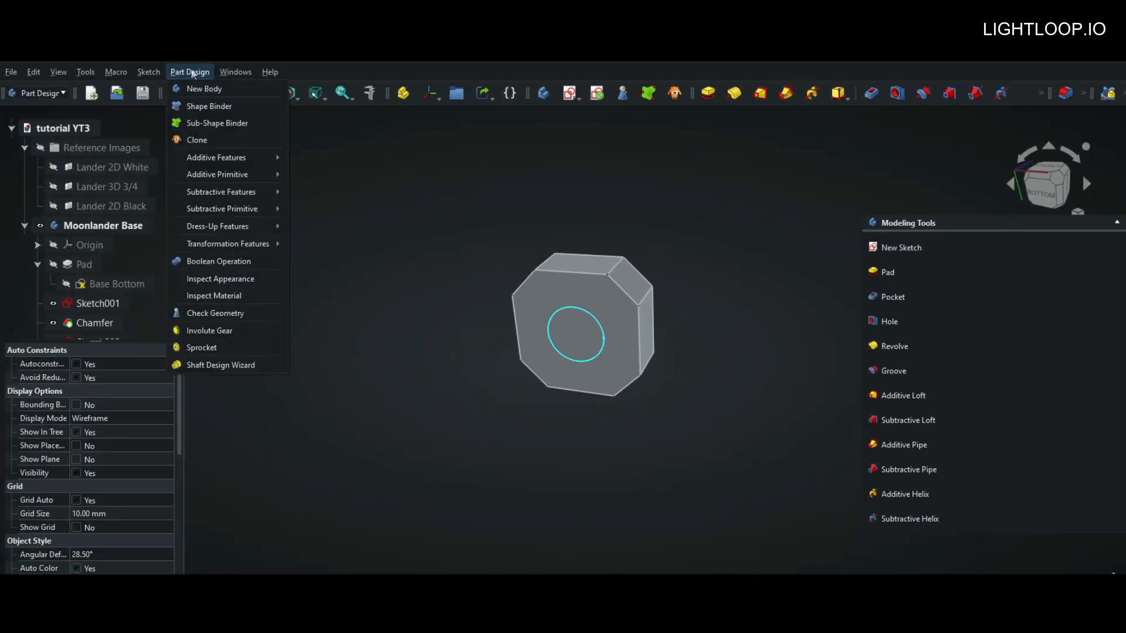
mouse_move(223, 156)
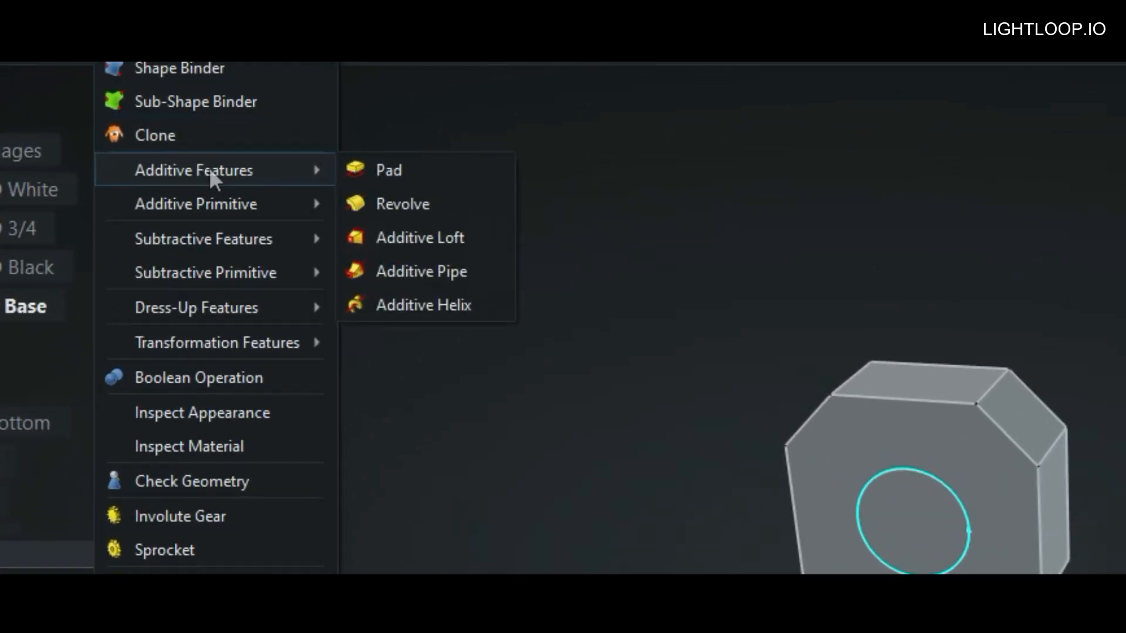
mouse_move(248, 240)
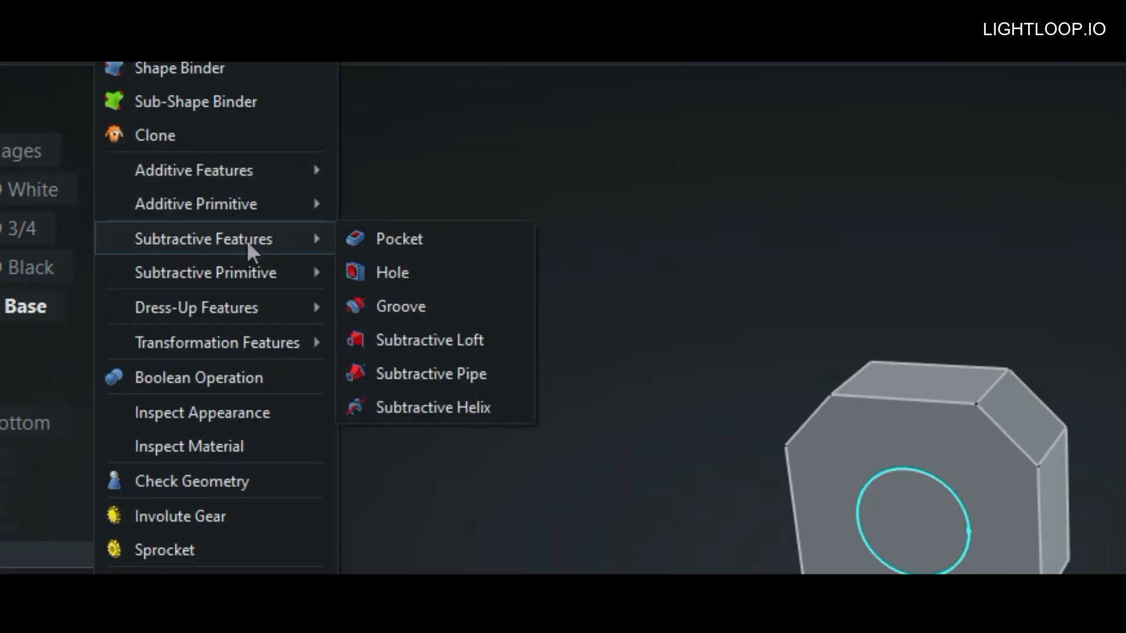
mouse_move(316, 212)
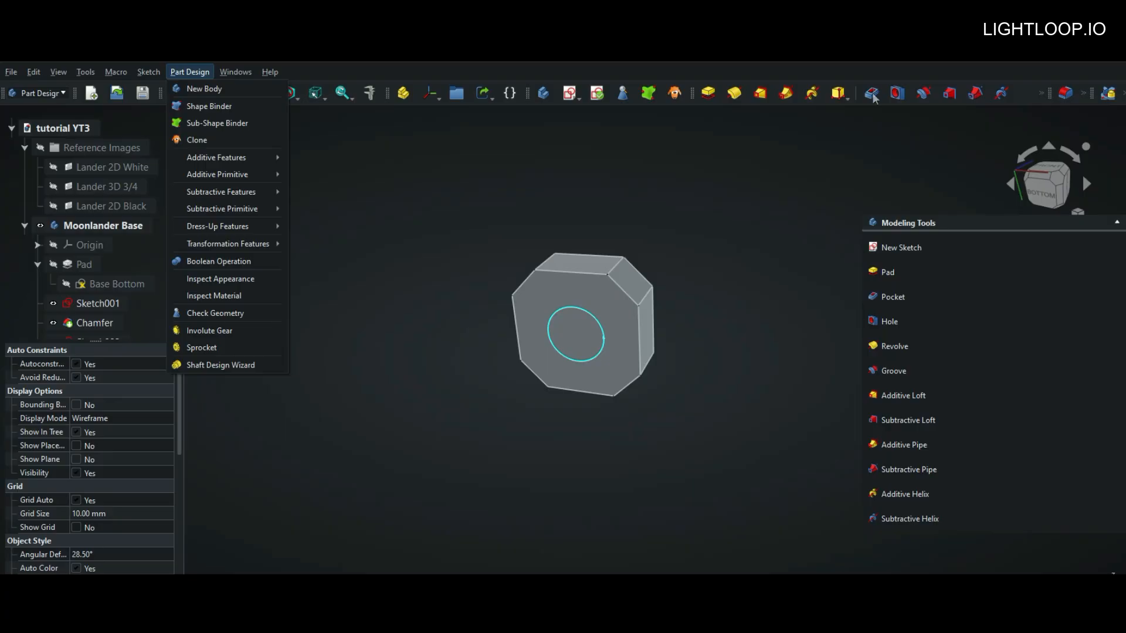
click(688, 148)
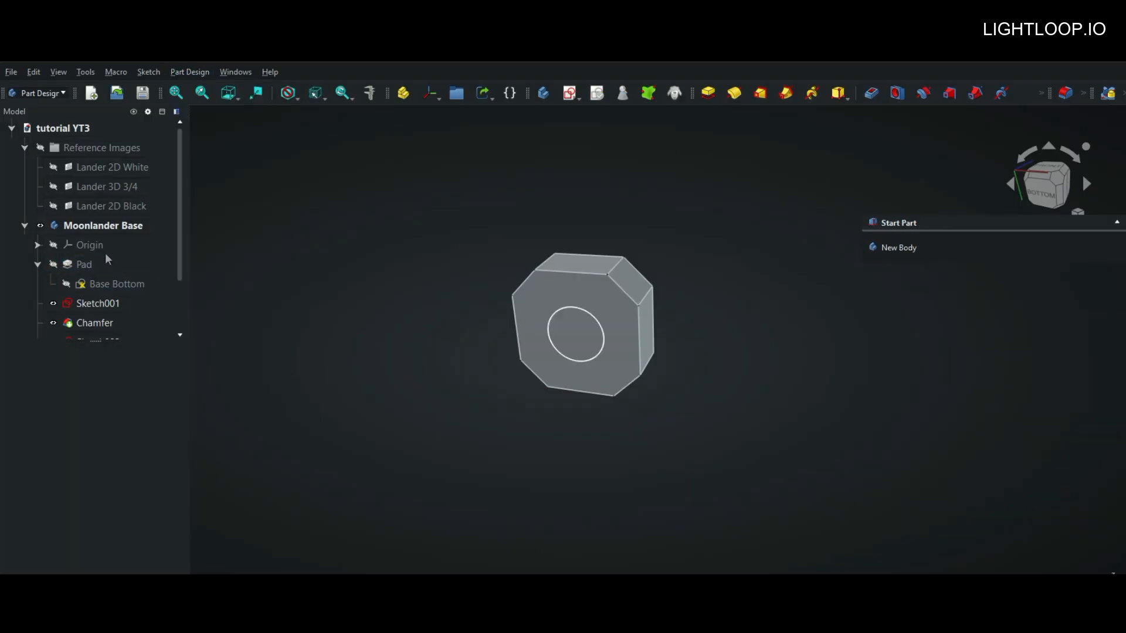
Step: Create a one-sided Pocket from the circle sketch and pull its depth to 19 mm into the base
scroll(100, 249, down, 1)
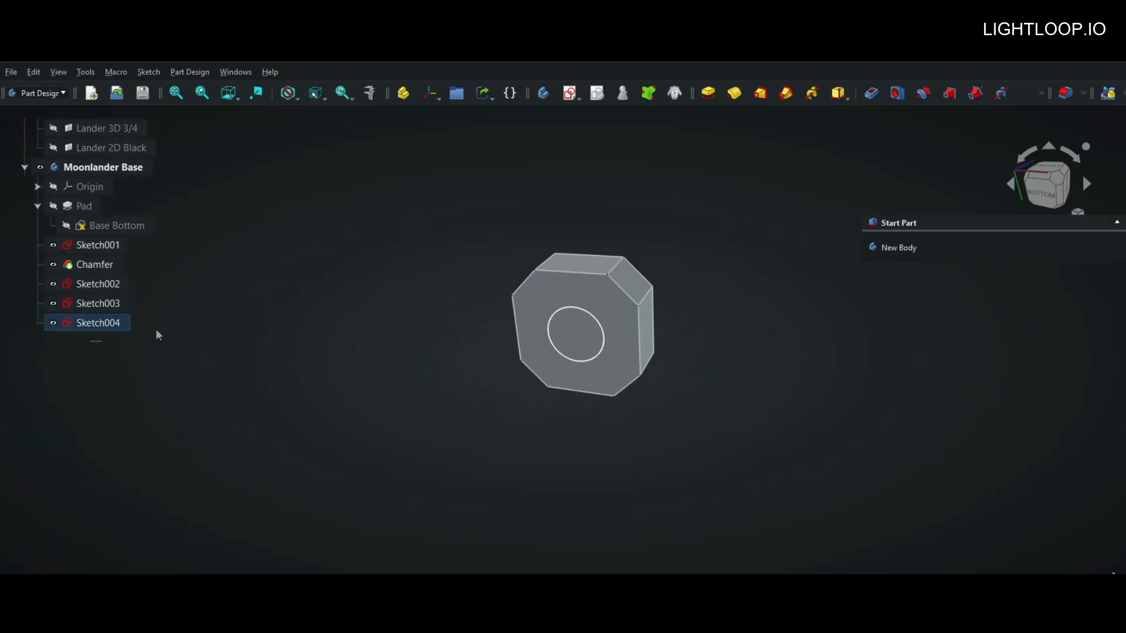
click(92, 324)
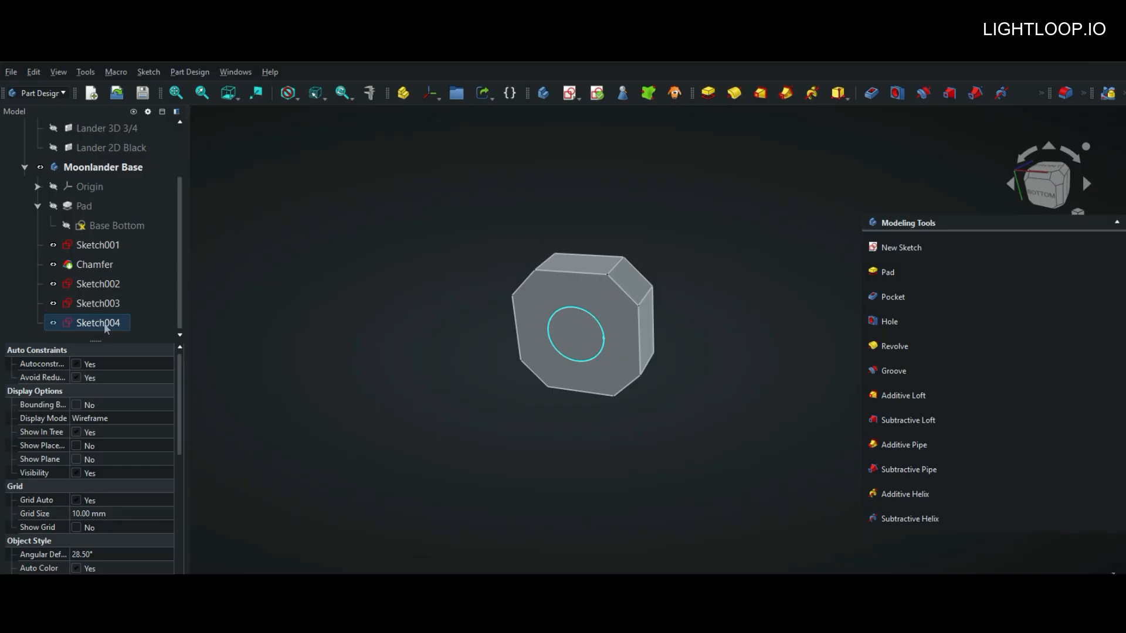
click(894, 298)
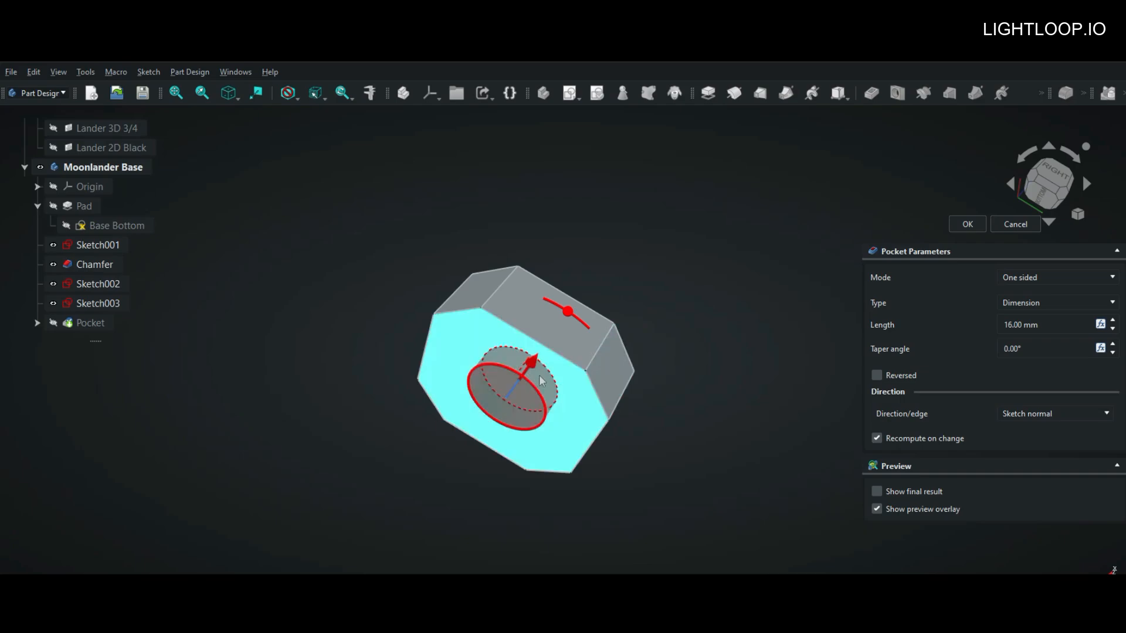
drag(526, 377, 575, 318)
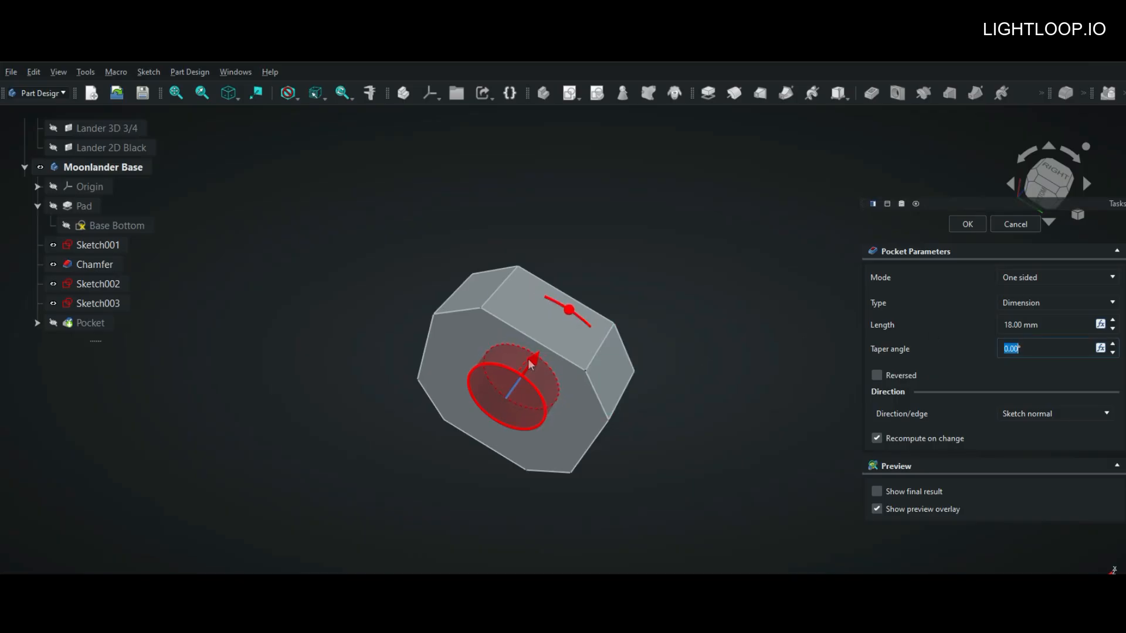
drag(532, 366, 534, 357)
middle_drag(722, 373, 648, 402)
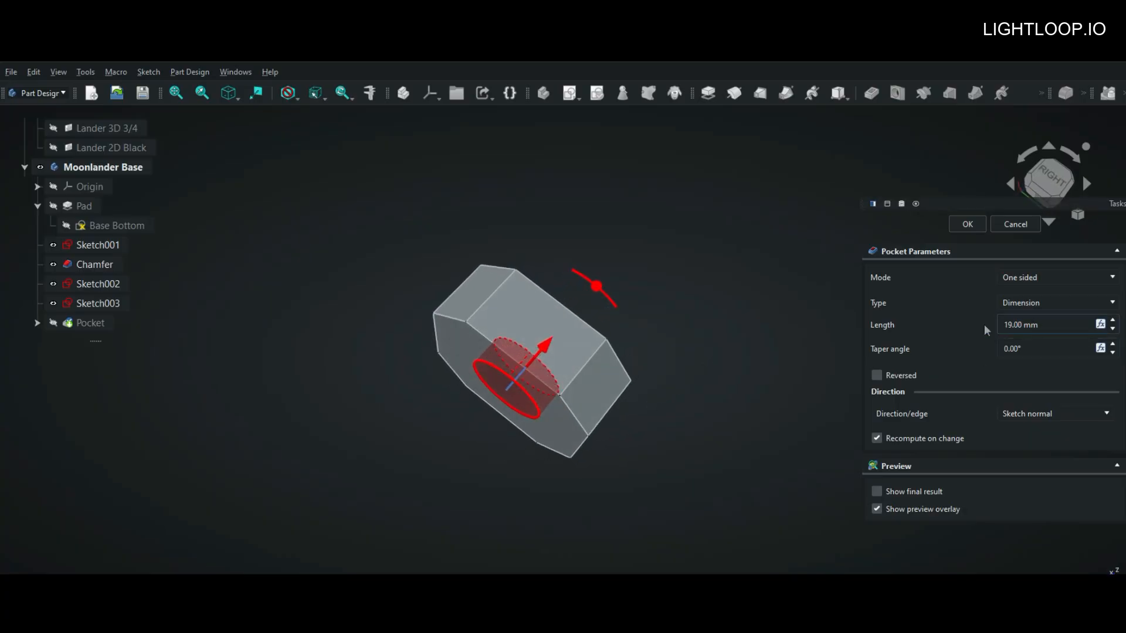
Step: Try the Through all and To first types on the one-sided circular pocket
click(1043, 277)
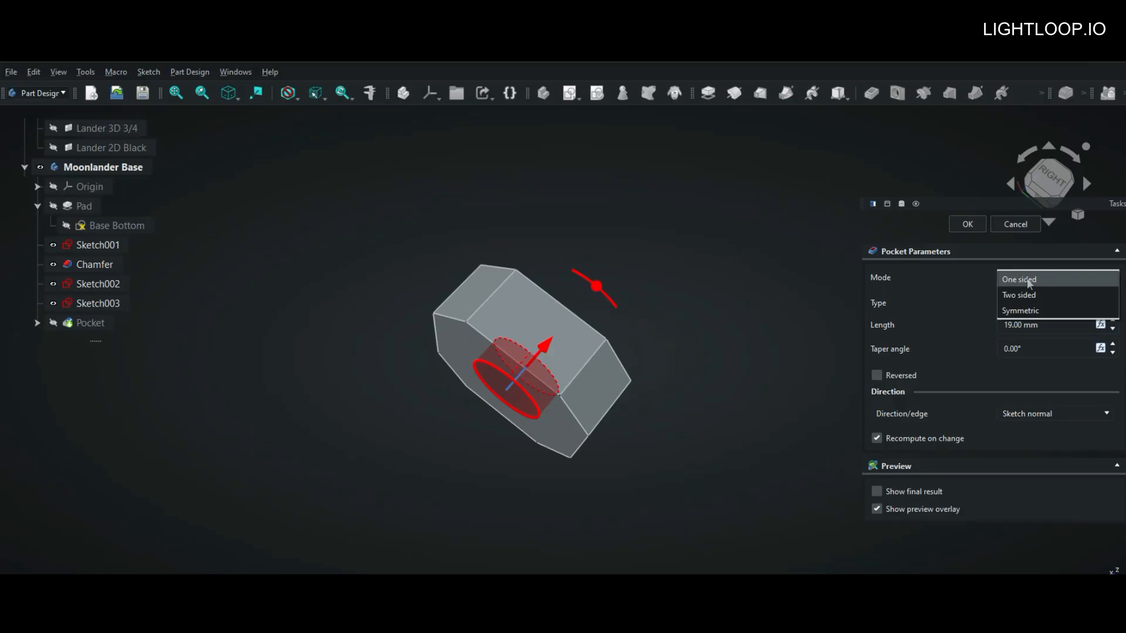
click(1044, 277)
click(1038, 303)
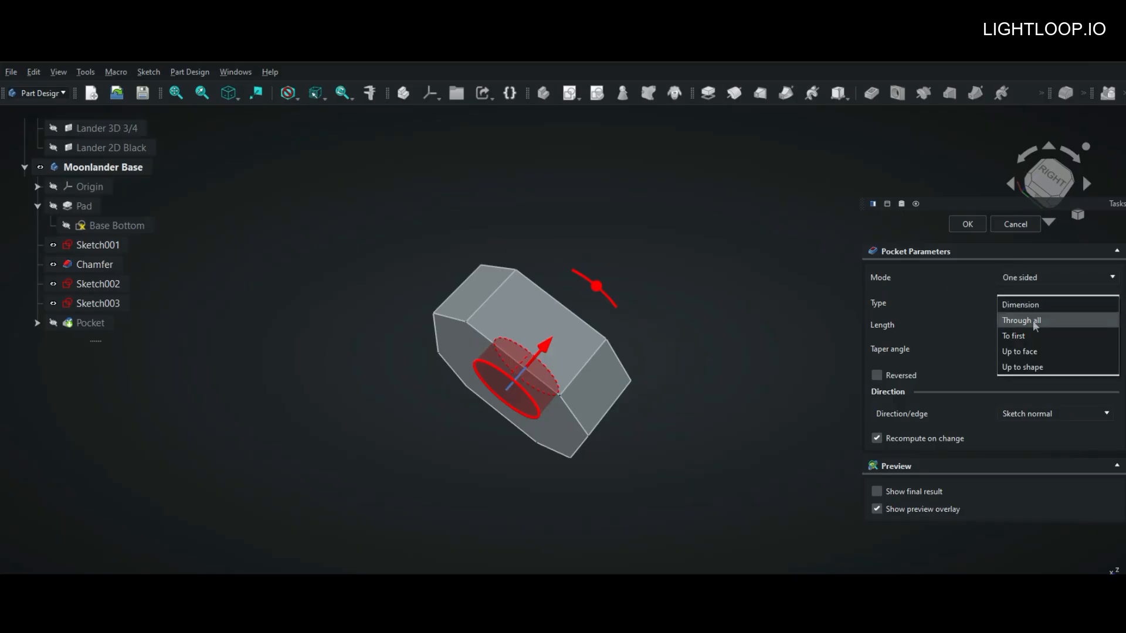
click(1031, 320)
scroll(749, 335, down, 3)
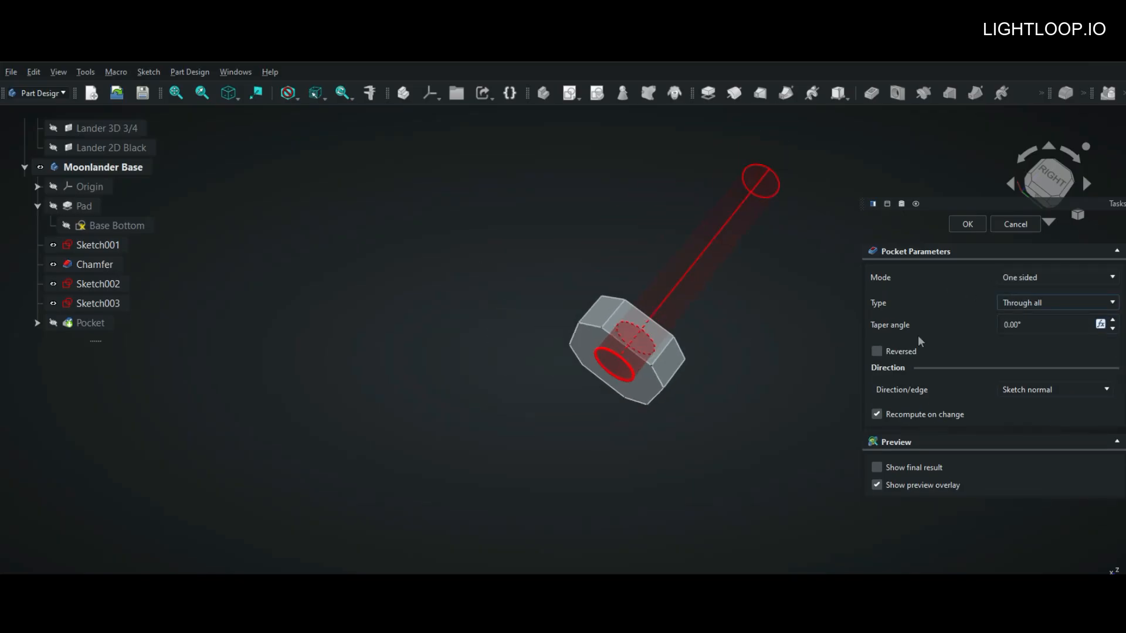
click(1030, 312)
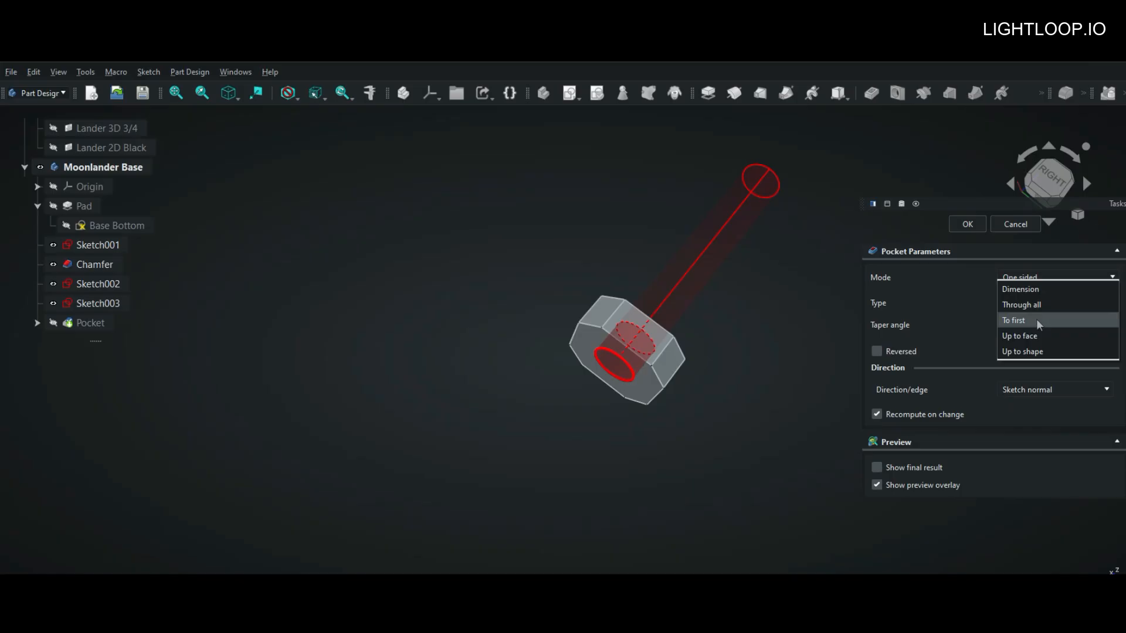
click(1038, 321)
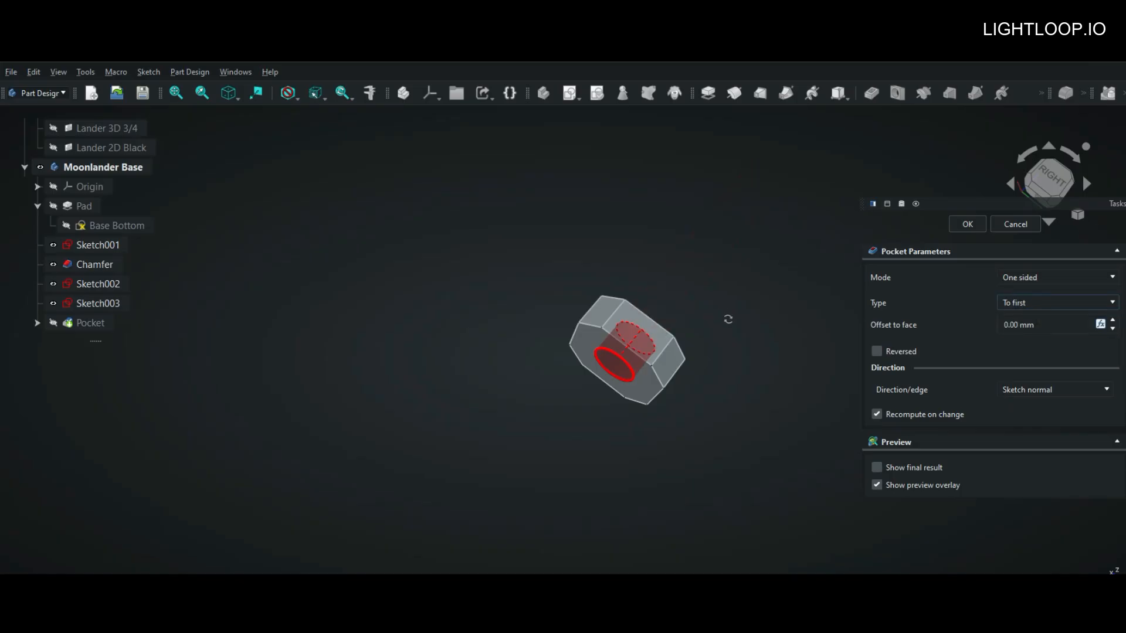
middle_drag(727, 317, 603, 392)
Step: Switch the pocket type to Up to face without the preview overlay and complete the circular cut through the base
click(1039, 302)
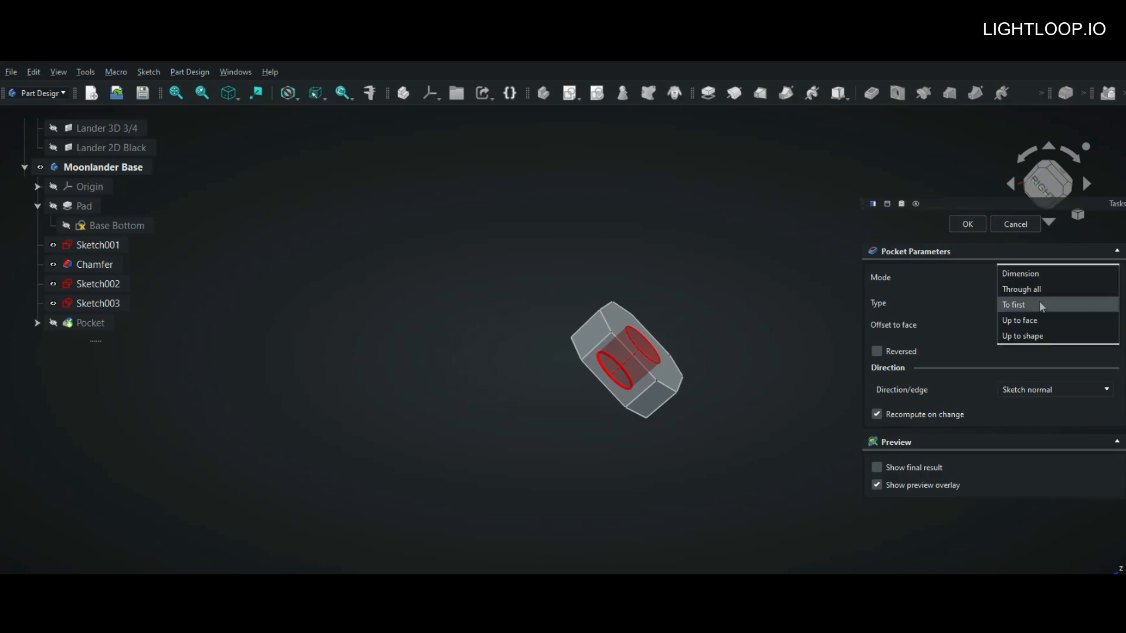
click(1057, 319)
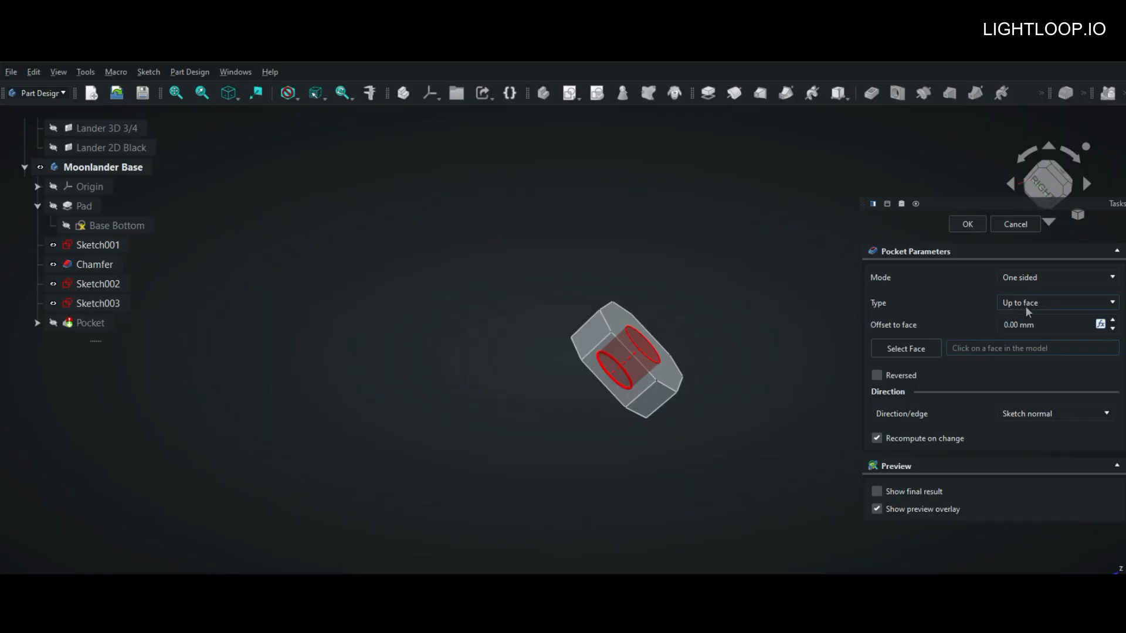
click(876, 509)
middle_drag(783, 412, 584, 403)
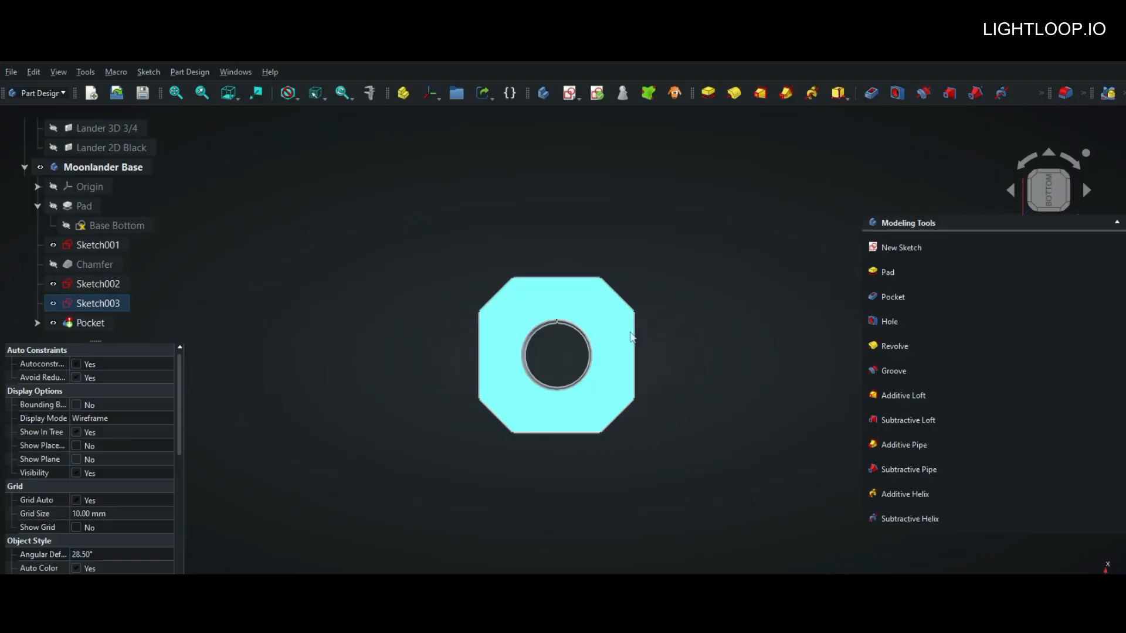
Step: Apply Thickness to the octagonal bottom face with the hole, setting an inward wall thickness of 3 mm
click(608, 334)
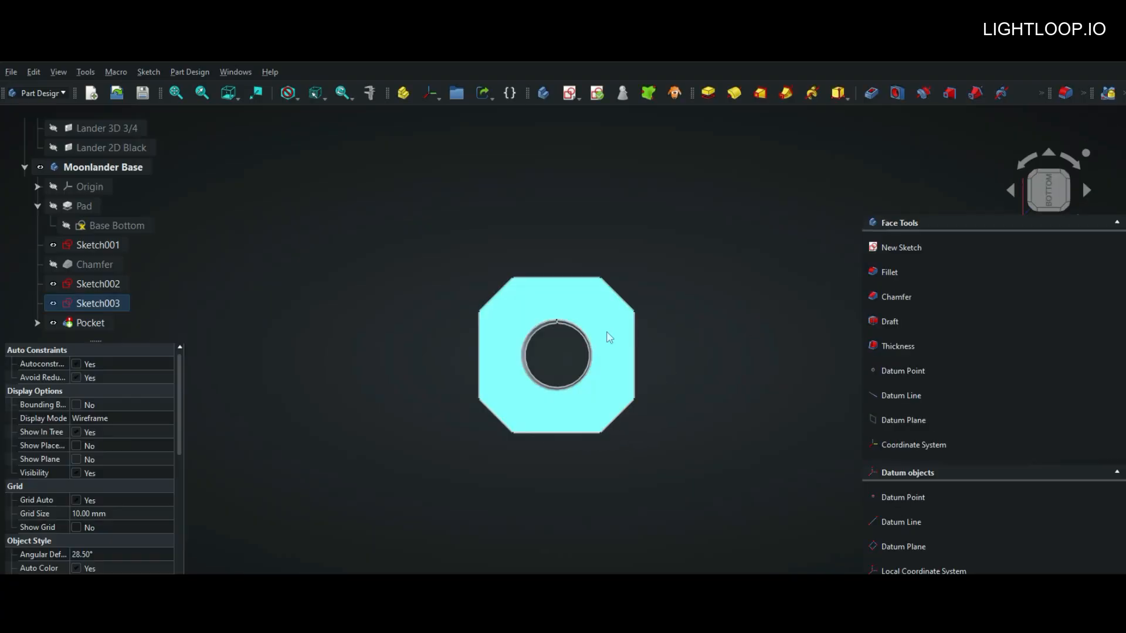
click(887, 347)
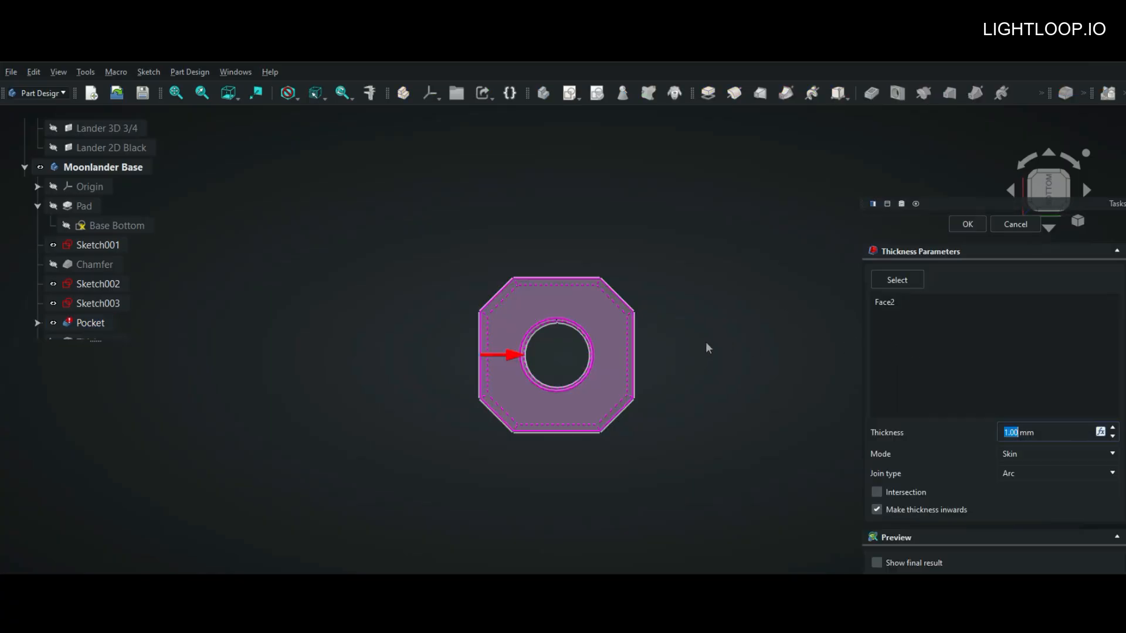
scroll(706, 342, up, 1)
text(3)
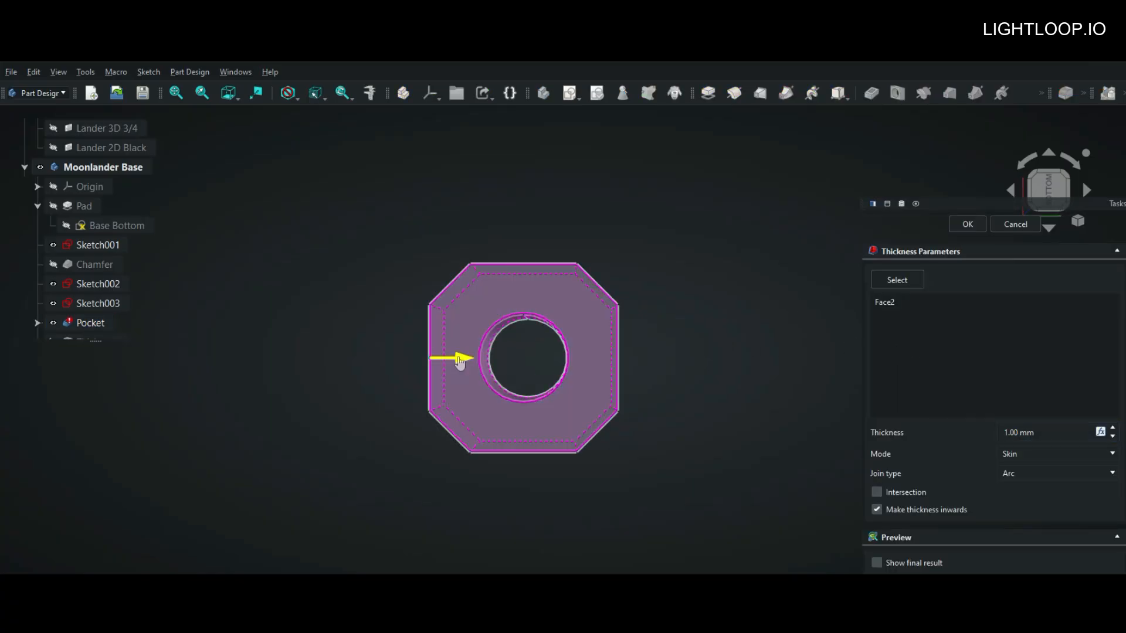
key(Return)
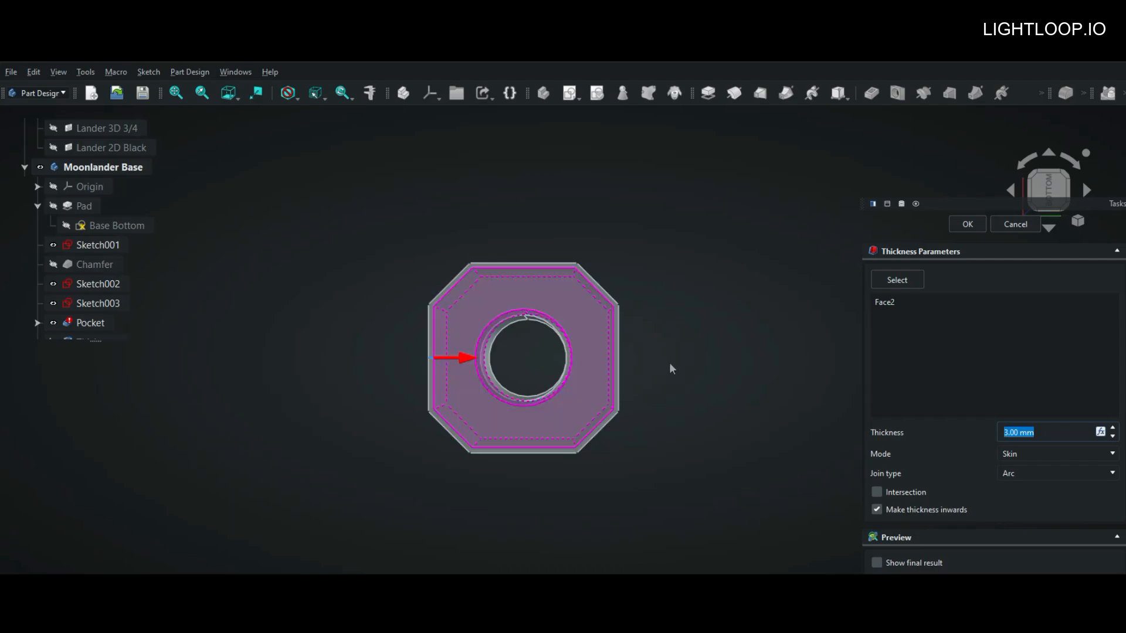
Step: Show the final result of the thickness, check the hollow shell up to the bottom view, and accept it
click(877, 563)
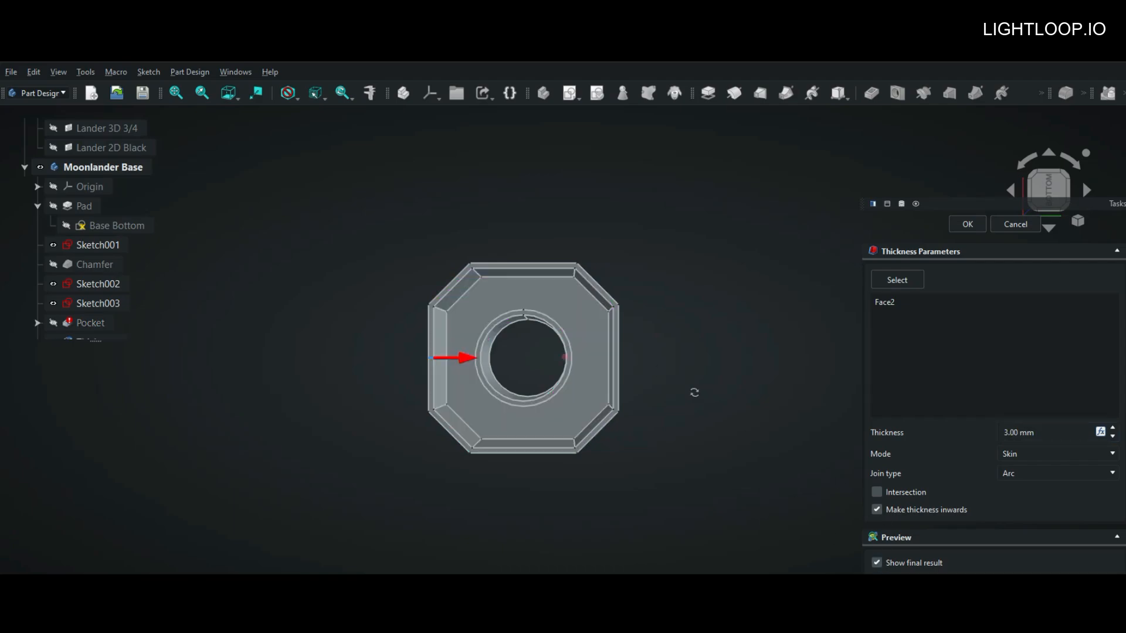
middle_drag(694, 392, 733, 282)
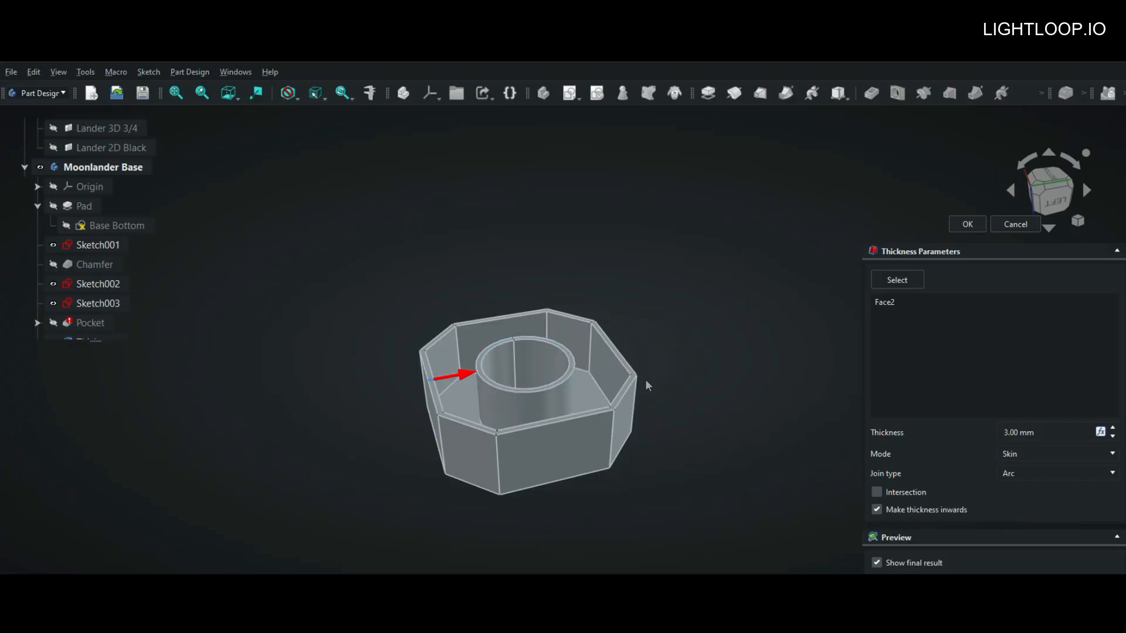
middle_drag(674, 323, 670, 445)
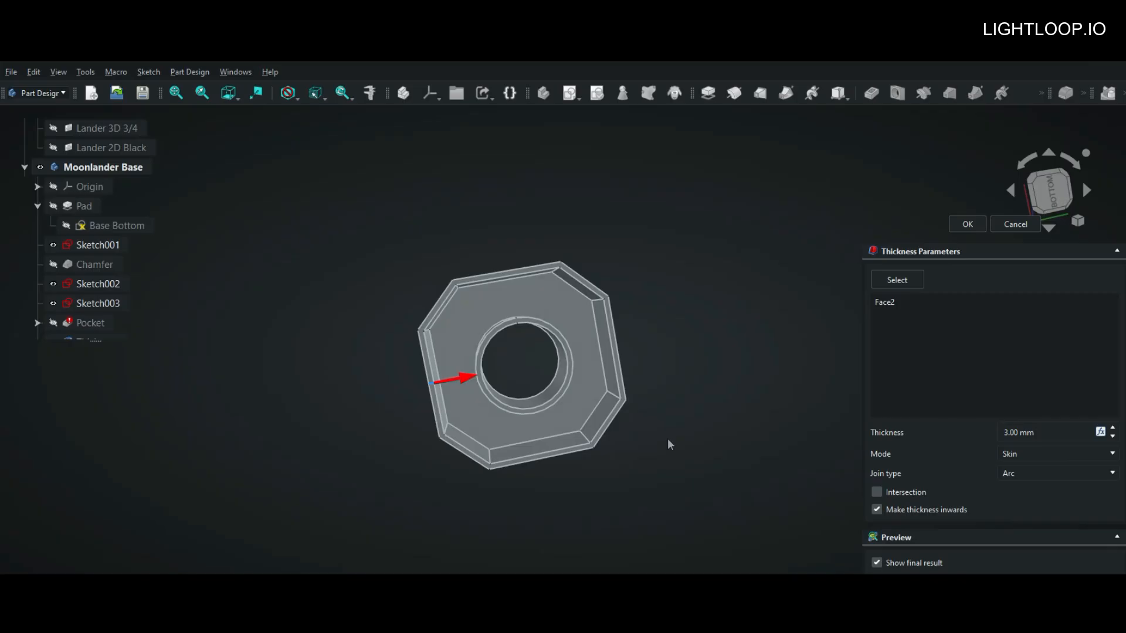
key(5)
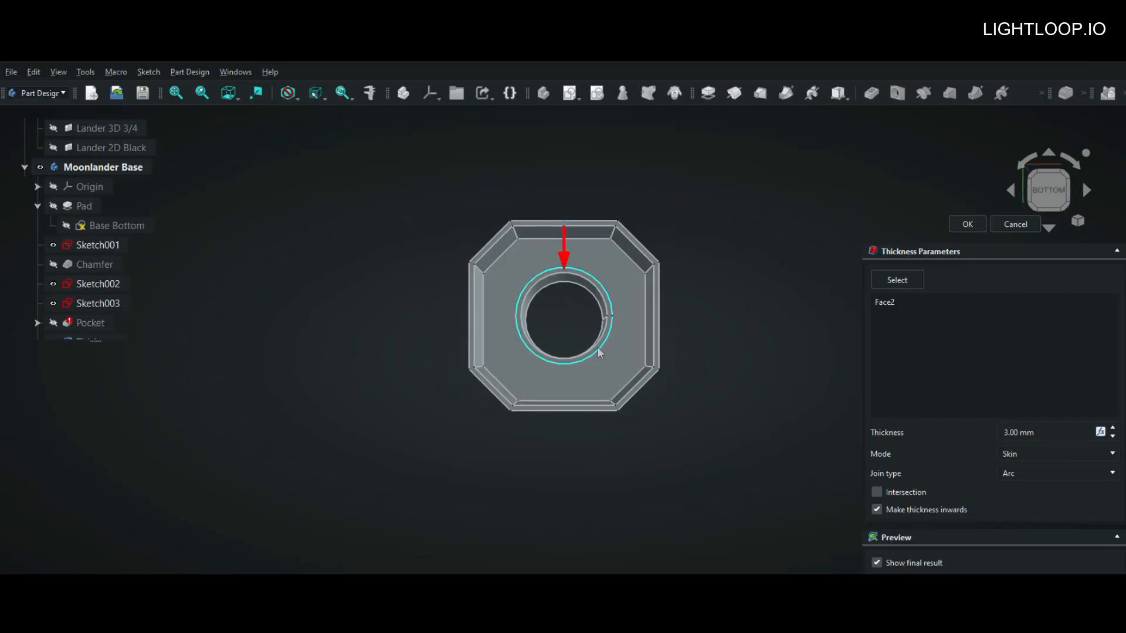
scroll(595, 351, up, 5)
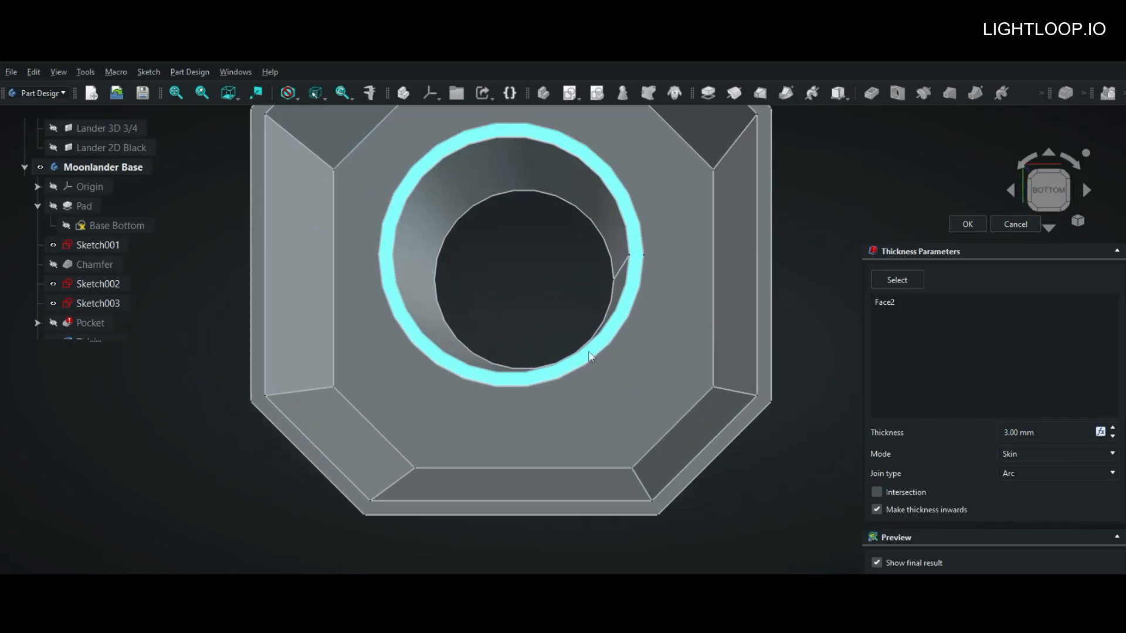
key(Return)
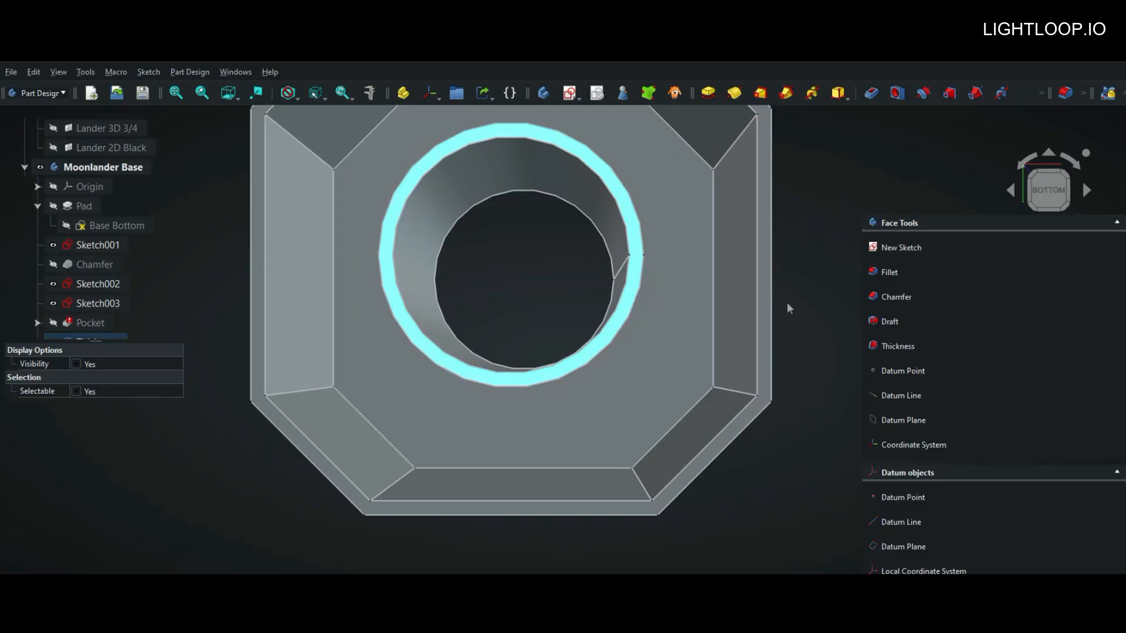
Step: Pocket the ring-shaped bottom face around the central hole to a one-sided depth of 21 mm
click(867, 98)
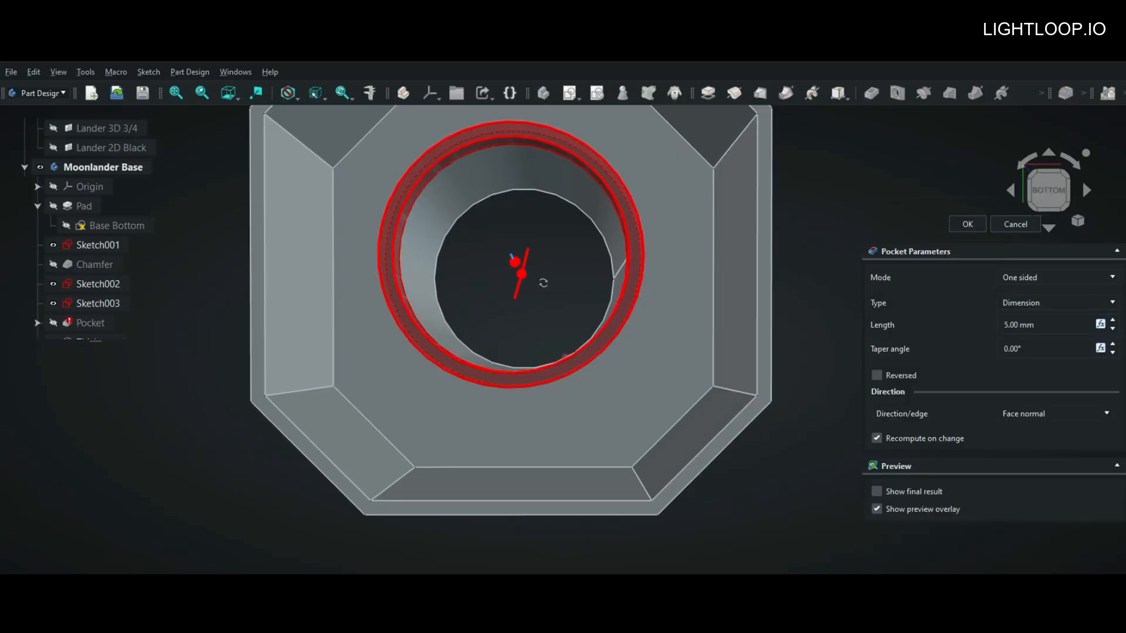
middle_drag(543, 282, 536, 244)
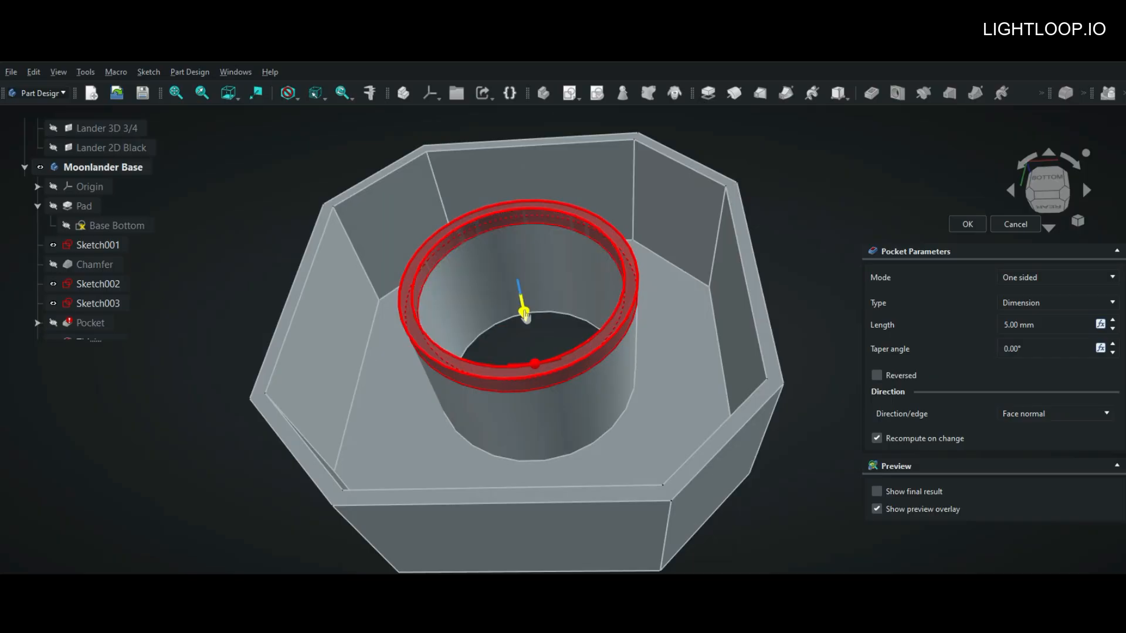
drag(525, 315, 533, 354)
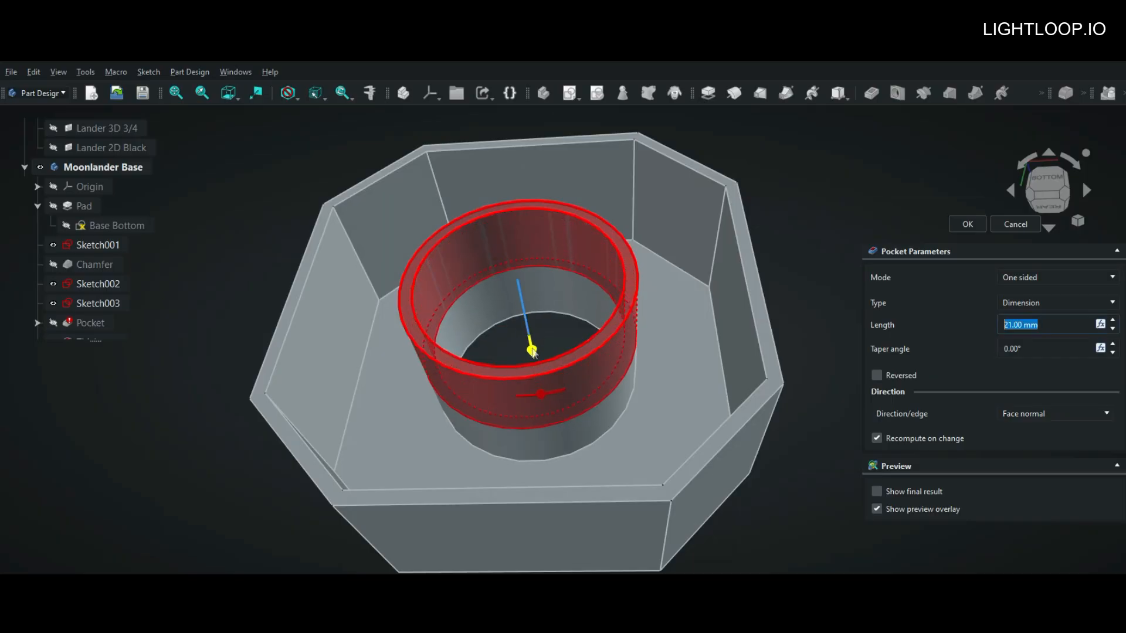
click(960, 223)
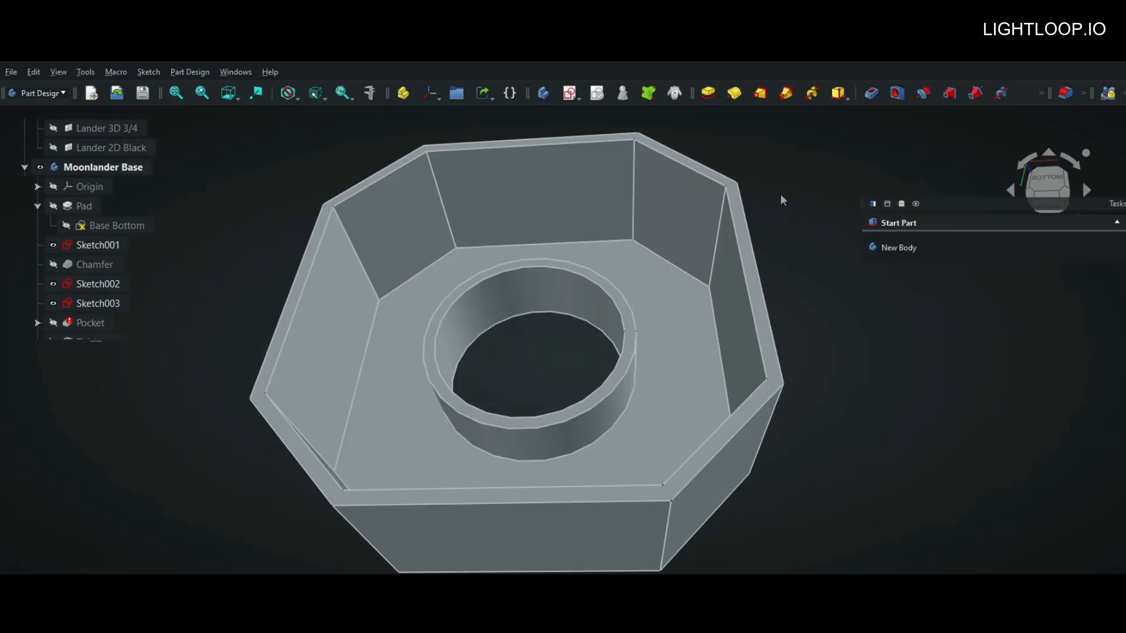
Step: Inspect the body from all sides, then section it along Y with Clipping View to examine the hollow interior
middle_drag(782, 201, 344, 402)
scroll(712, 217, down, 4)
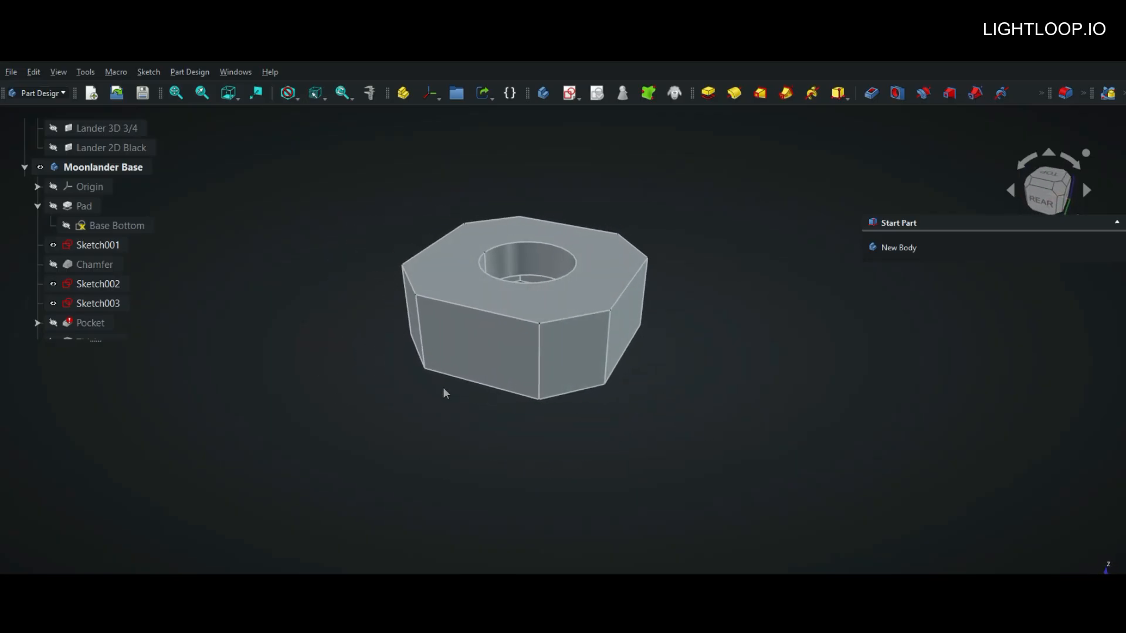
middle_drag(729, 411, 457, 400)
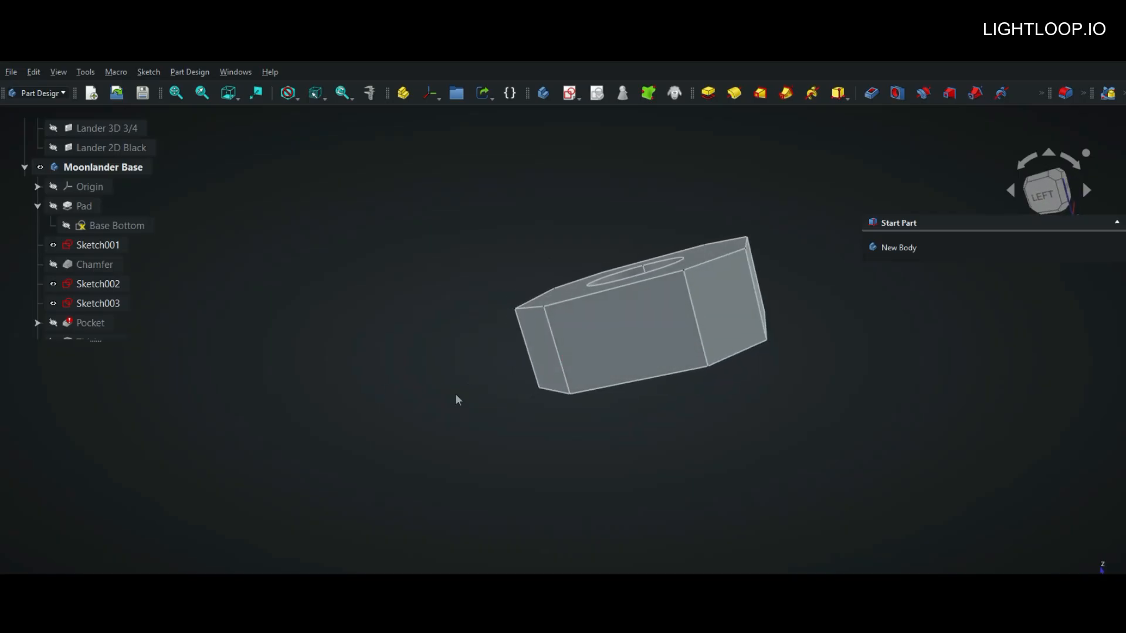
middle_drag(758, 430, 299, 420)
scroll(631, 422, down, 3)
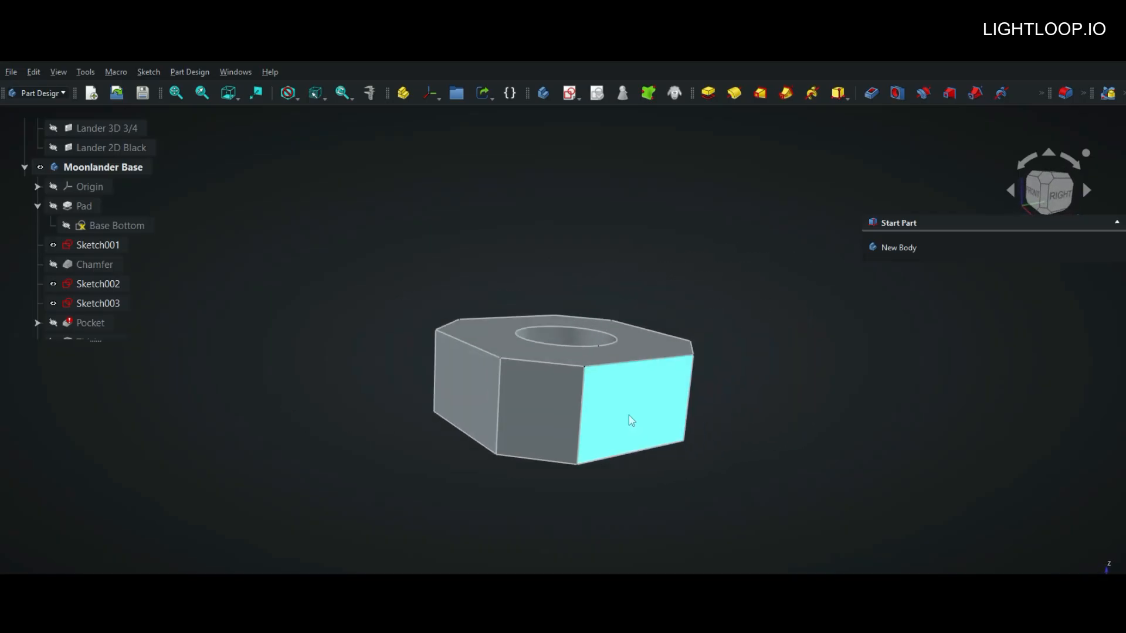
middle_drag(757, 419, 726, 406)
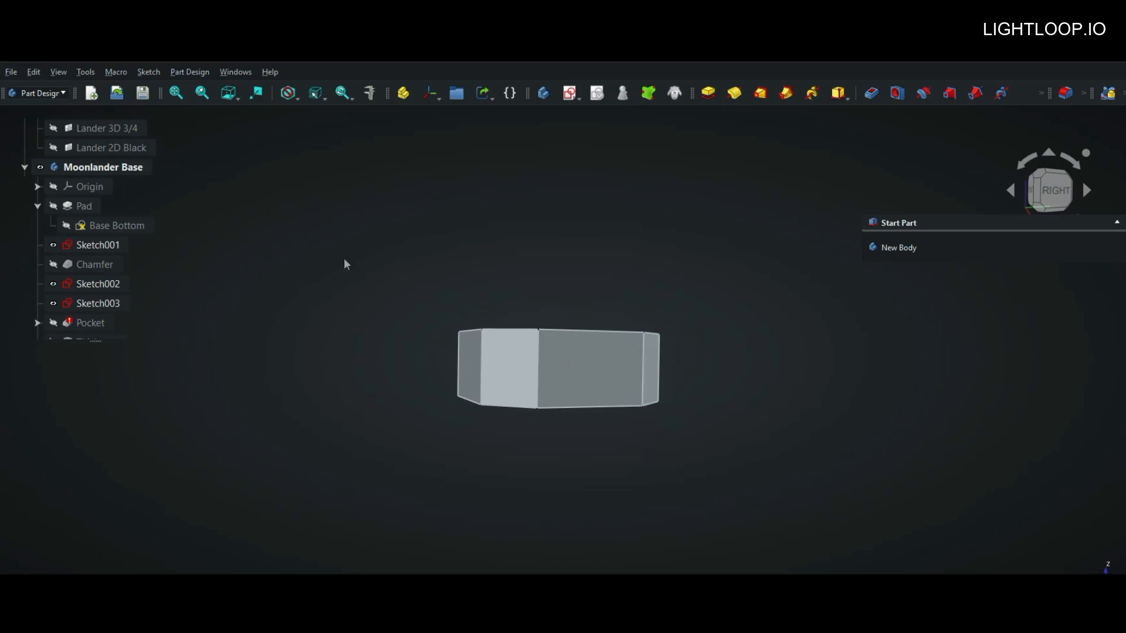
key(1)
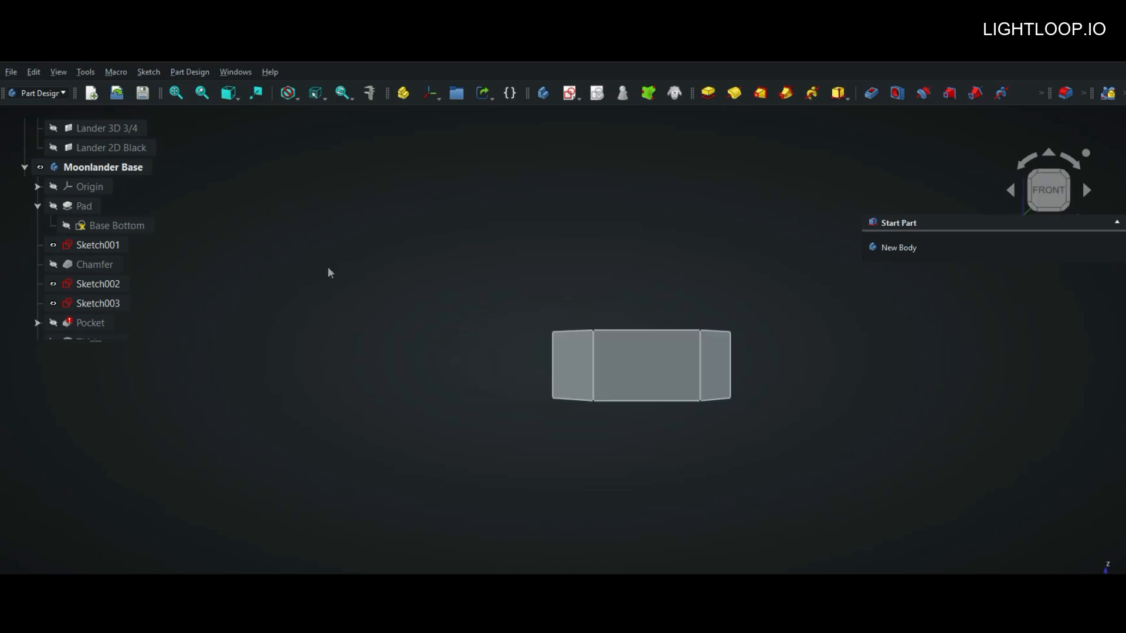
click(58, 71)
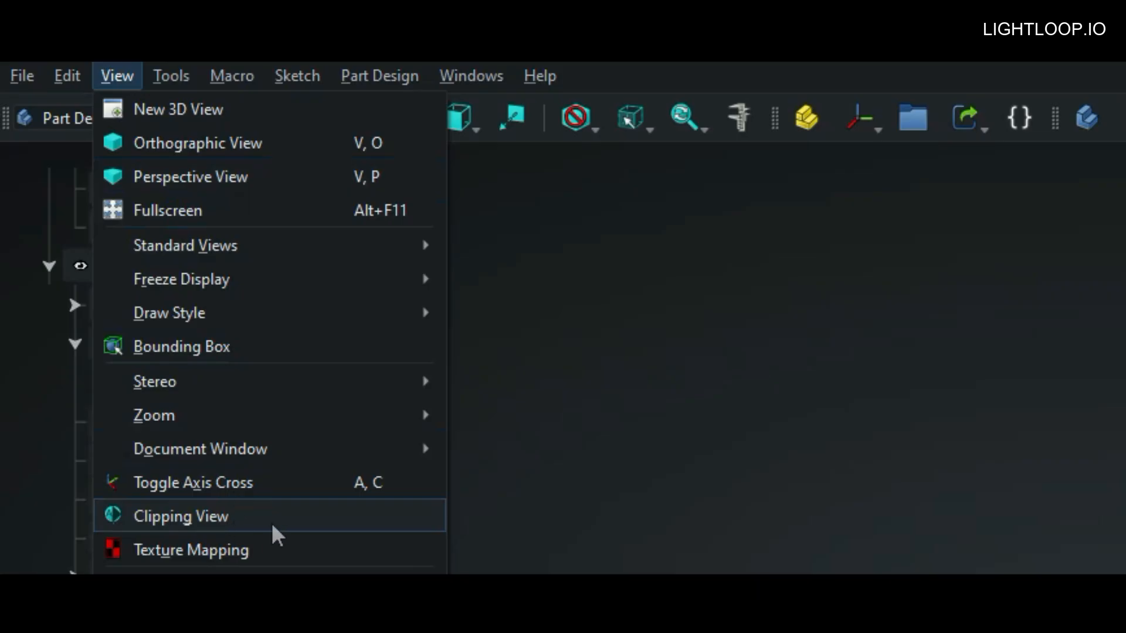
click(176, 516)
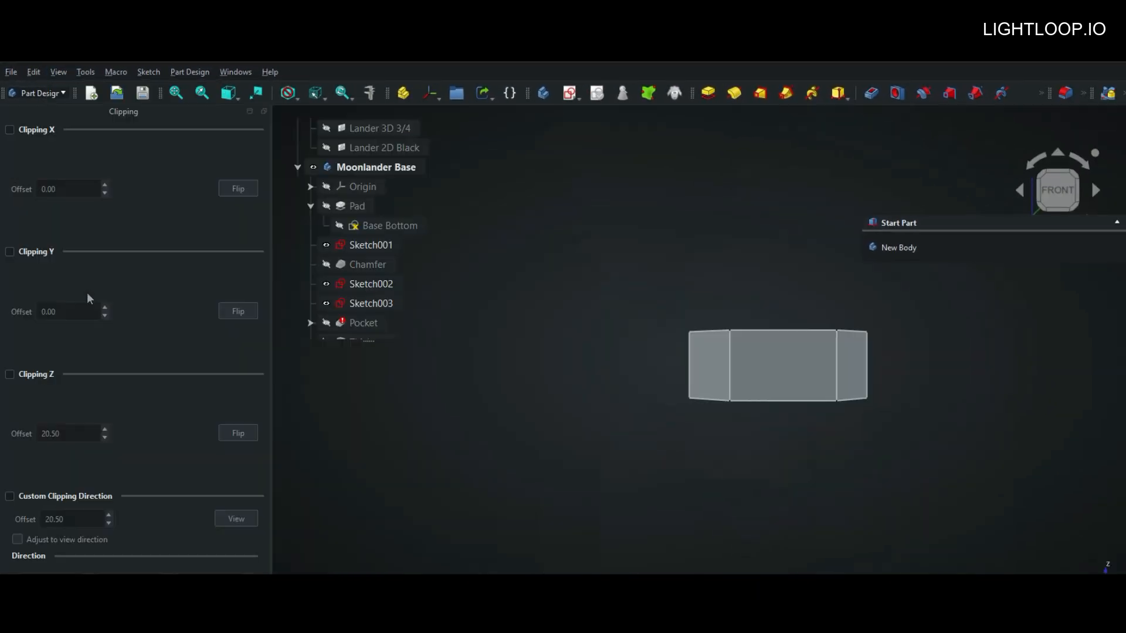
click(10, 253)
middle_drag(628, 358, 545, 321)
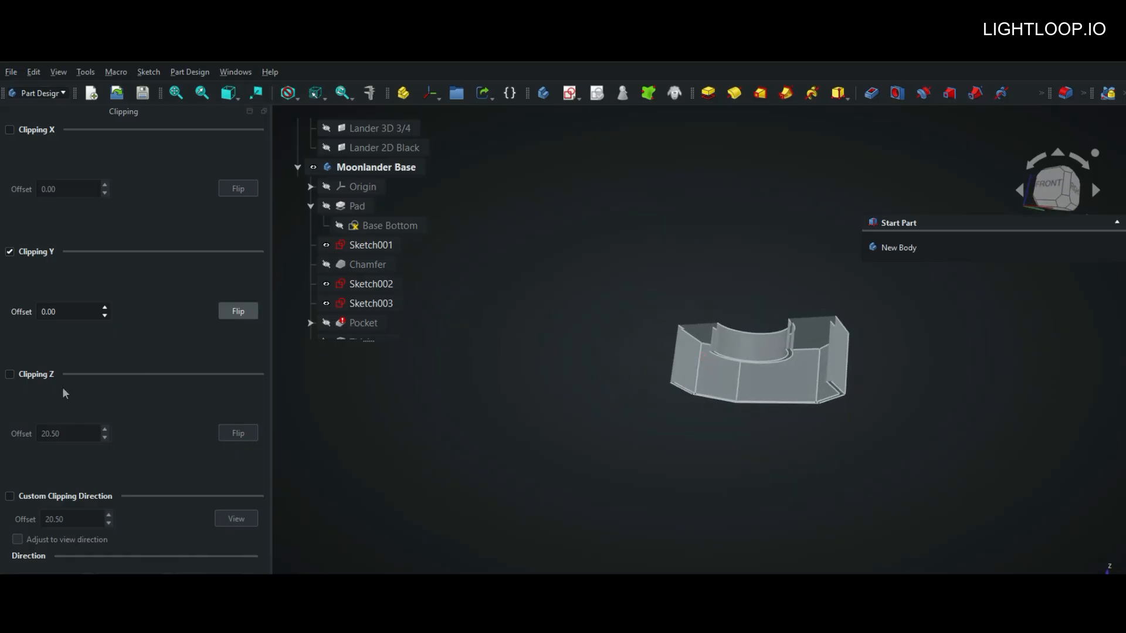
Step: Try the Z and X clipping planes on the body and switch both off again
click(10, 375)
click(10, 375)
click(10, 130)
click(10, 131)
Step: Sweep the Y clipping offset through the shell to about -42 and back, then end the clipping view
middle_drag(556, 341, 530, 370)
scroll(625, 363, up, 2)
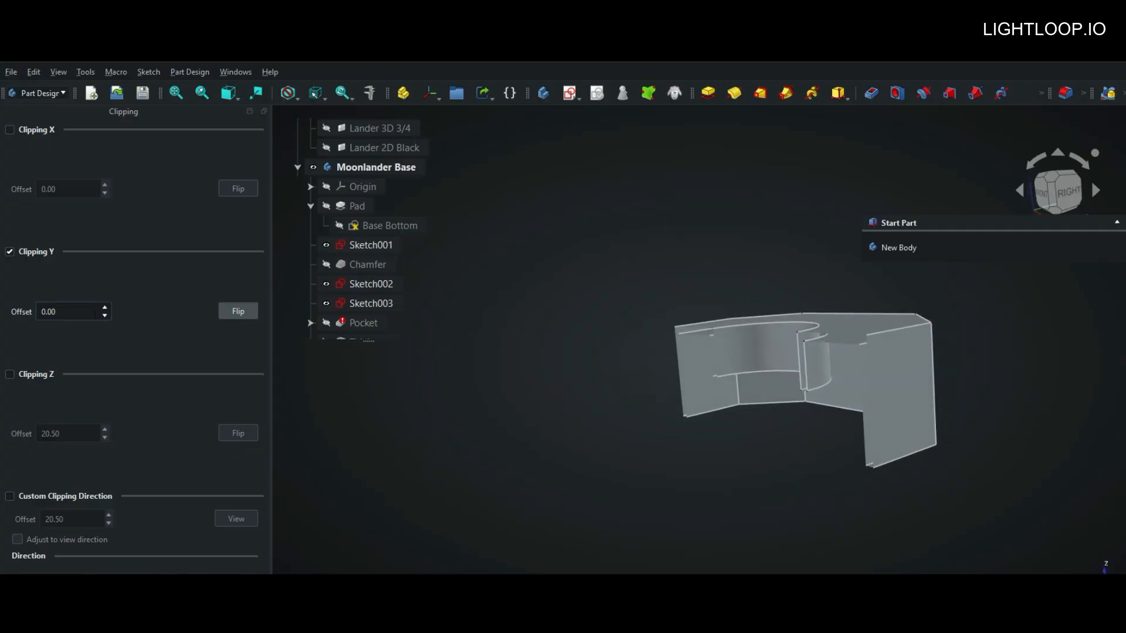
scroll(71, 312, down, 20)
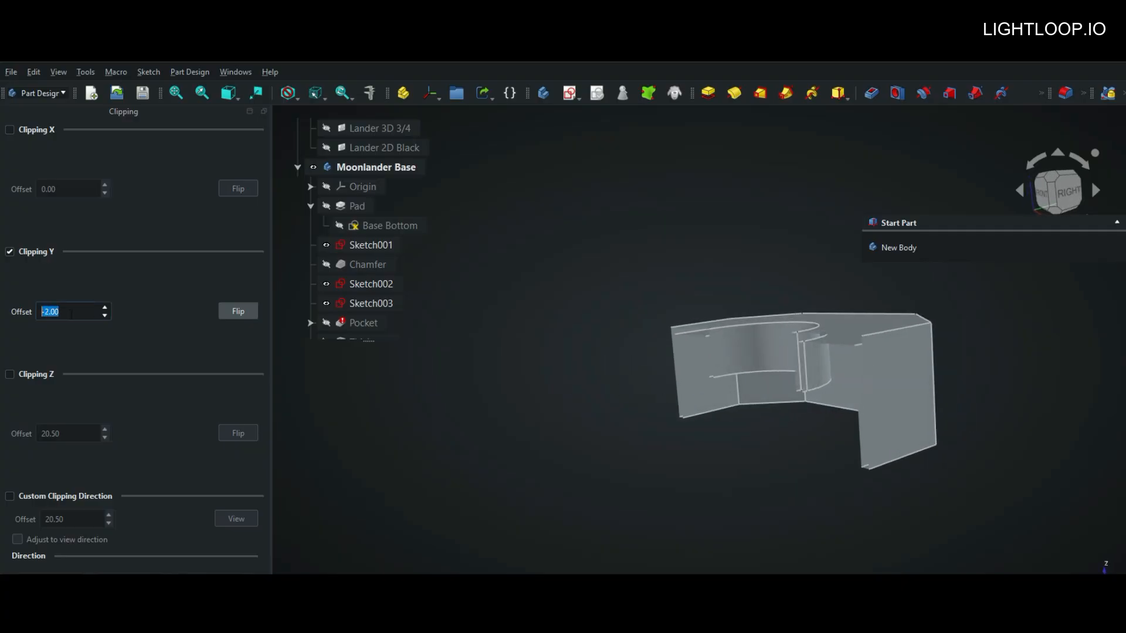
scroll(71, 314, down, 20)
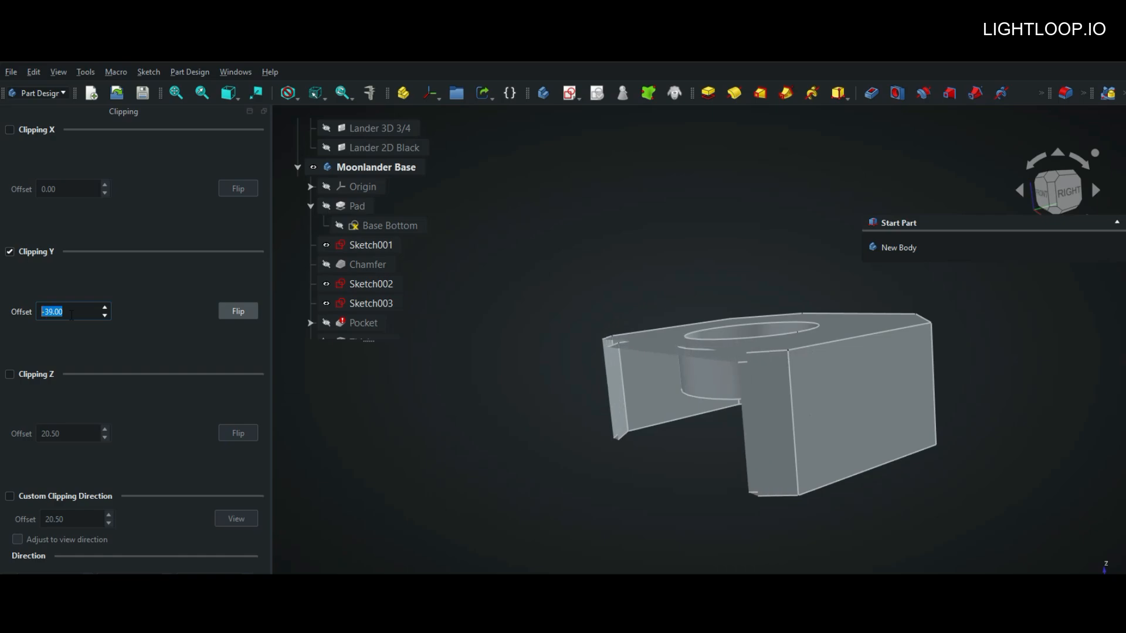
scroll(71, 313, up, 20)
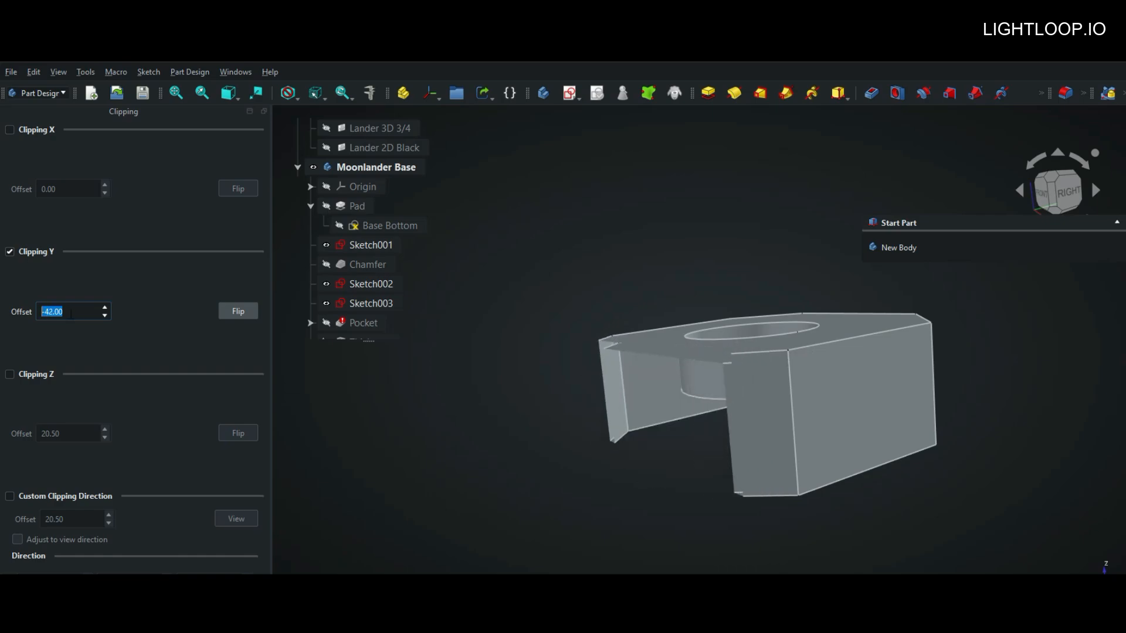
scroll(71, 312, up, 17)
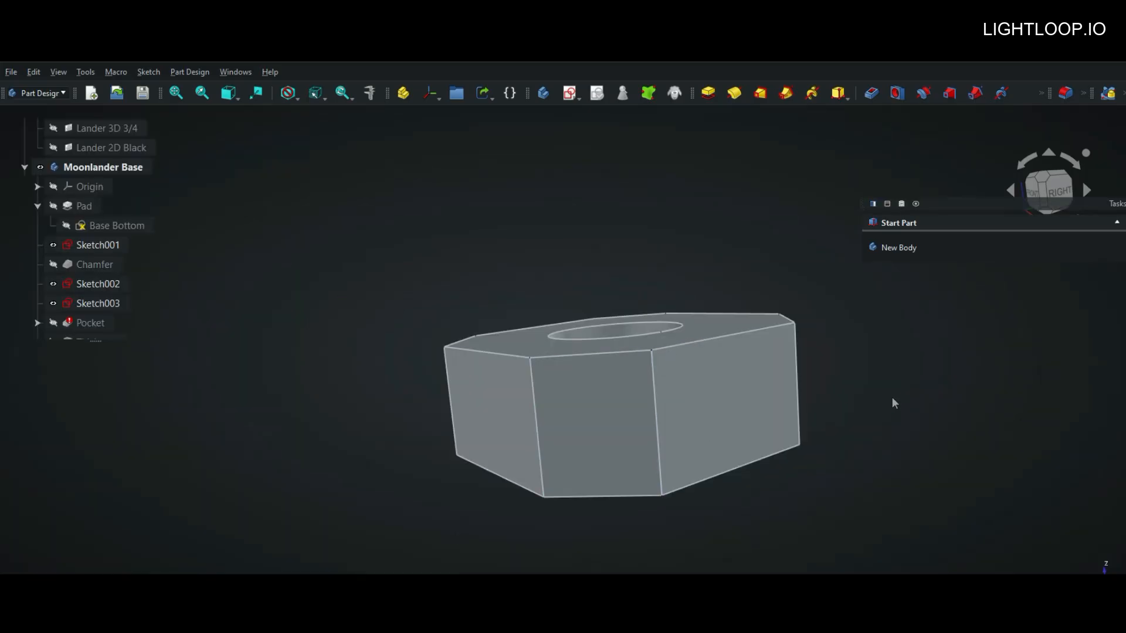
scroll(846, 375, down, 3)
scroll(846, 376, down, 2)
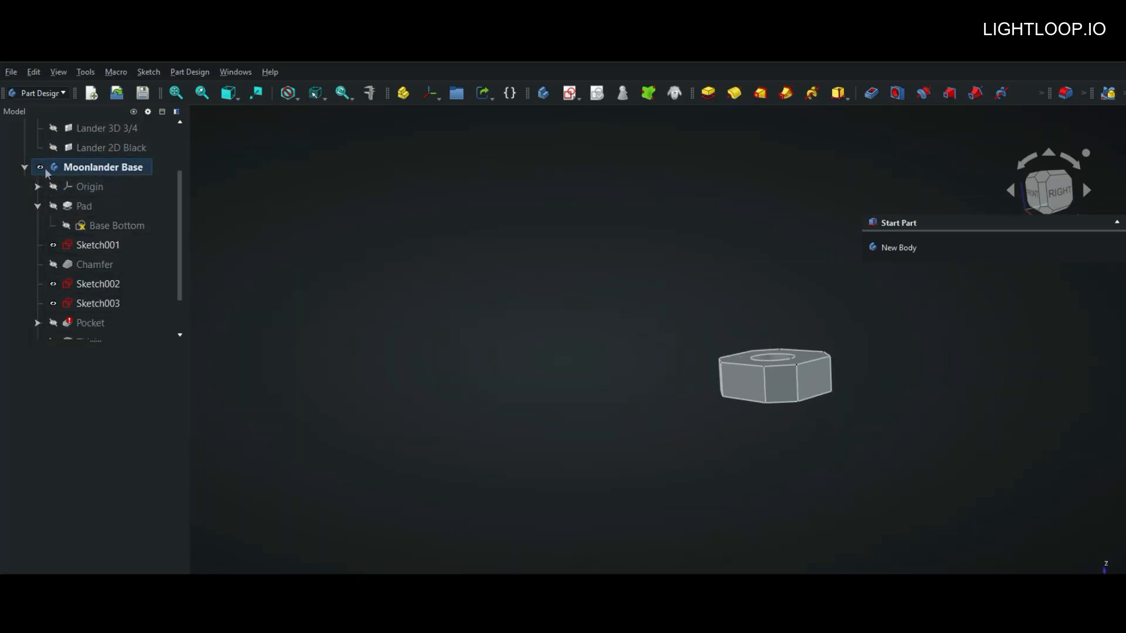
Step: Show the Lander 2D Black reference image and compare it with the base in a fitted front view
click(53, 147)
middle_drag(563, 327, 676, 323)
click(183, 97)
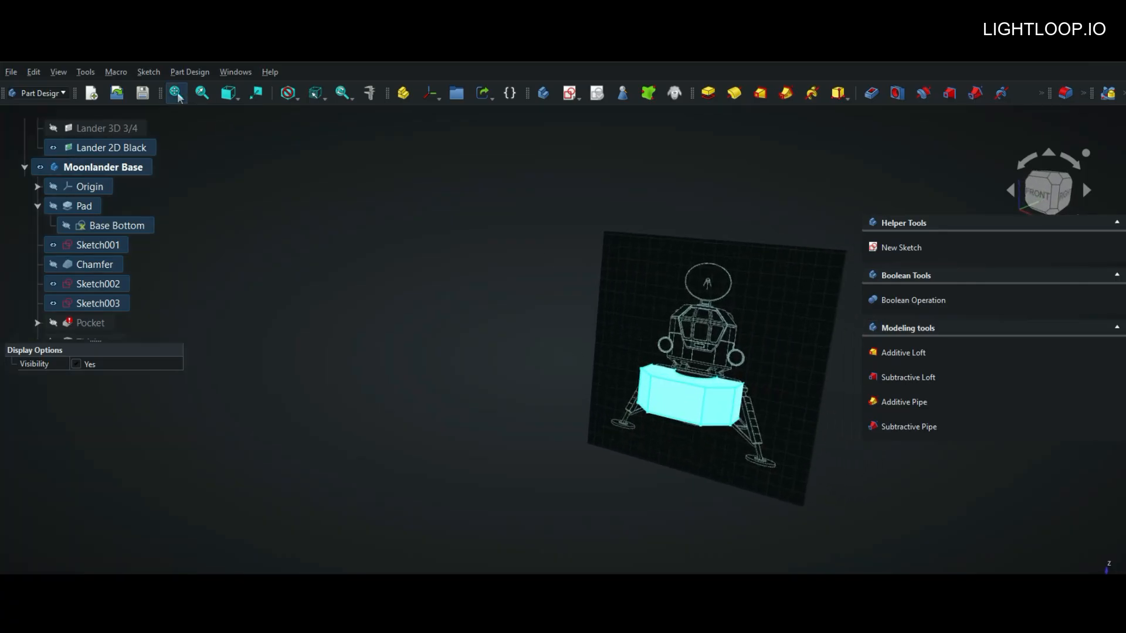
click(1039, 198)
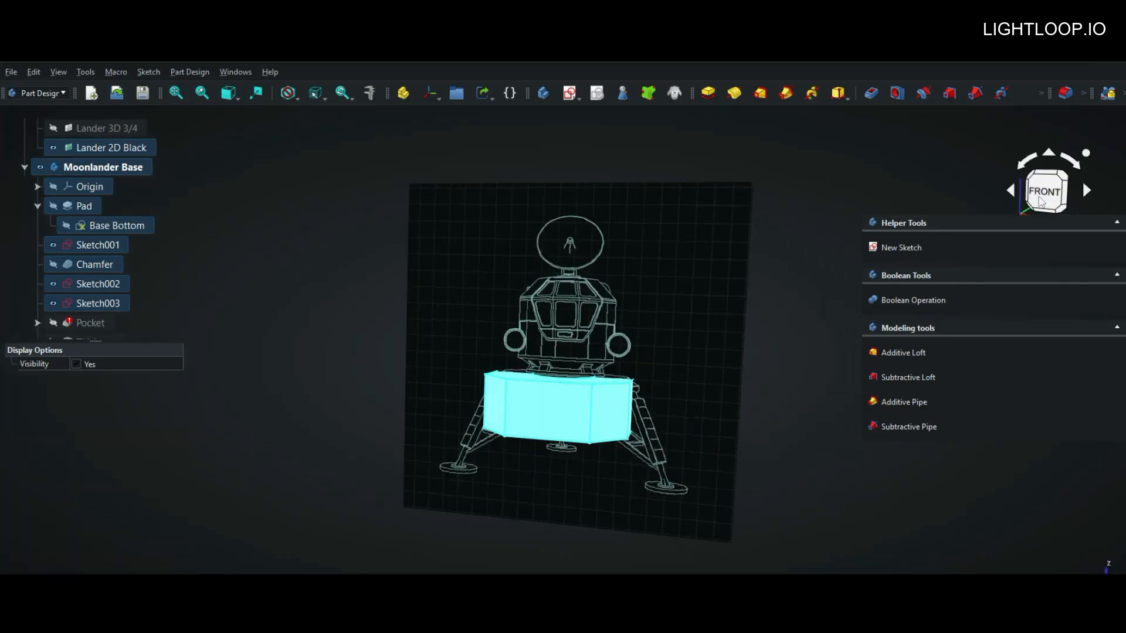
mouse_move(782, 276)
middle_down()
mouse_move(785, 315)
mouse_move(804, 301)
mouse_move(788, 271)
middle_up()
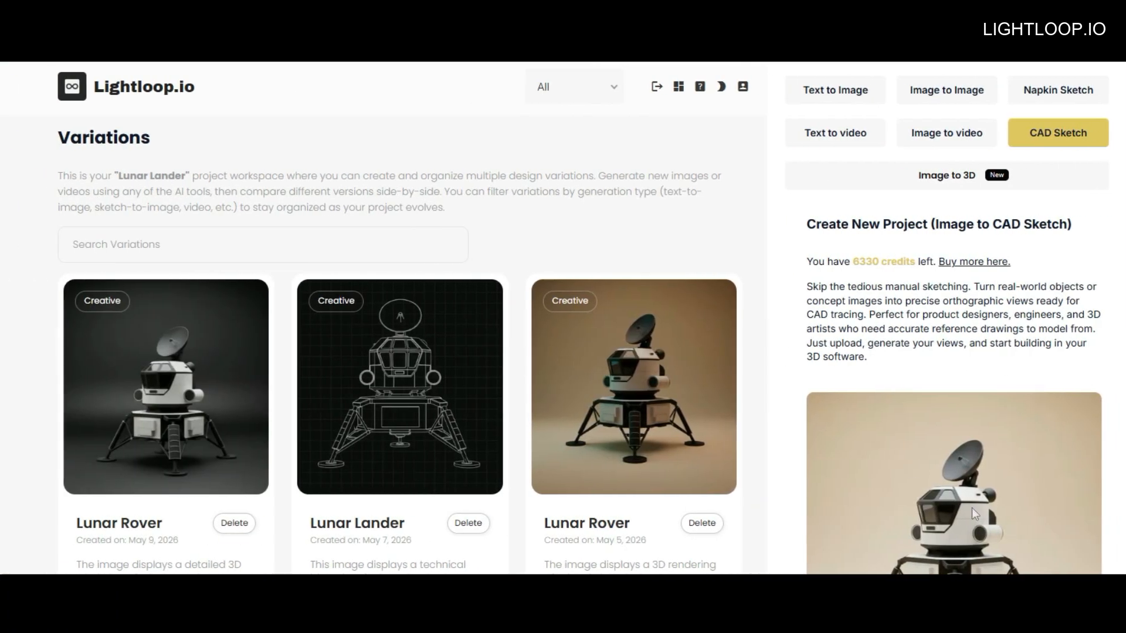
Step: Switch to Lightloop.io and look over the Lunar Lander variations and the Image to CAD Sketch settings
scroll(563, 328, down, 5)
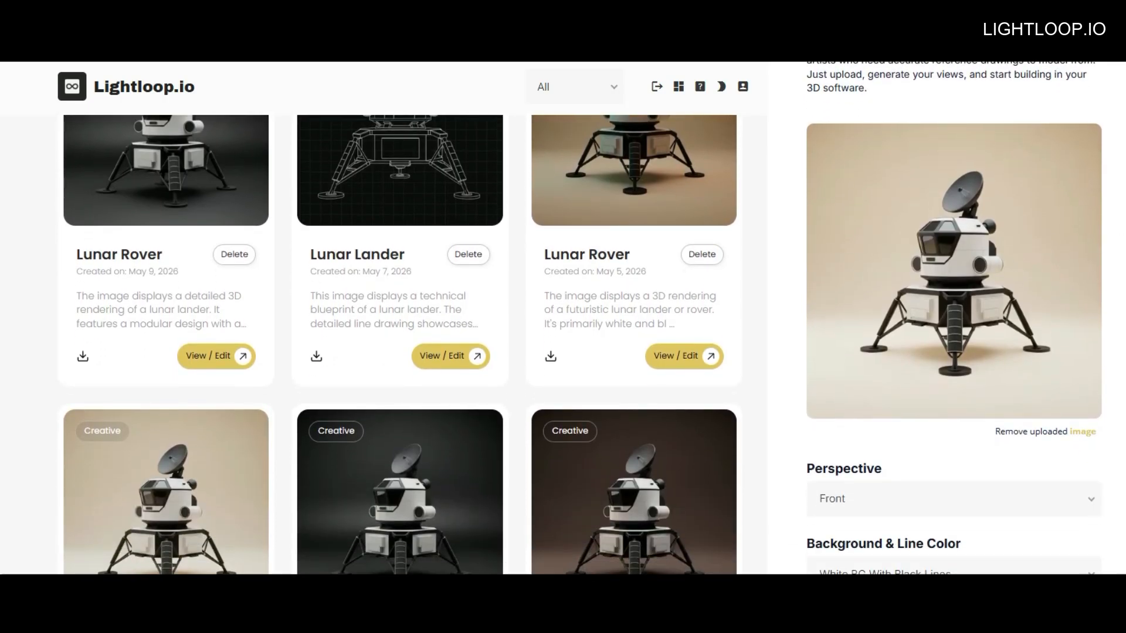
scroll(564, 328, up, 5)
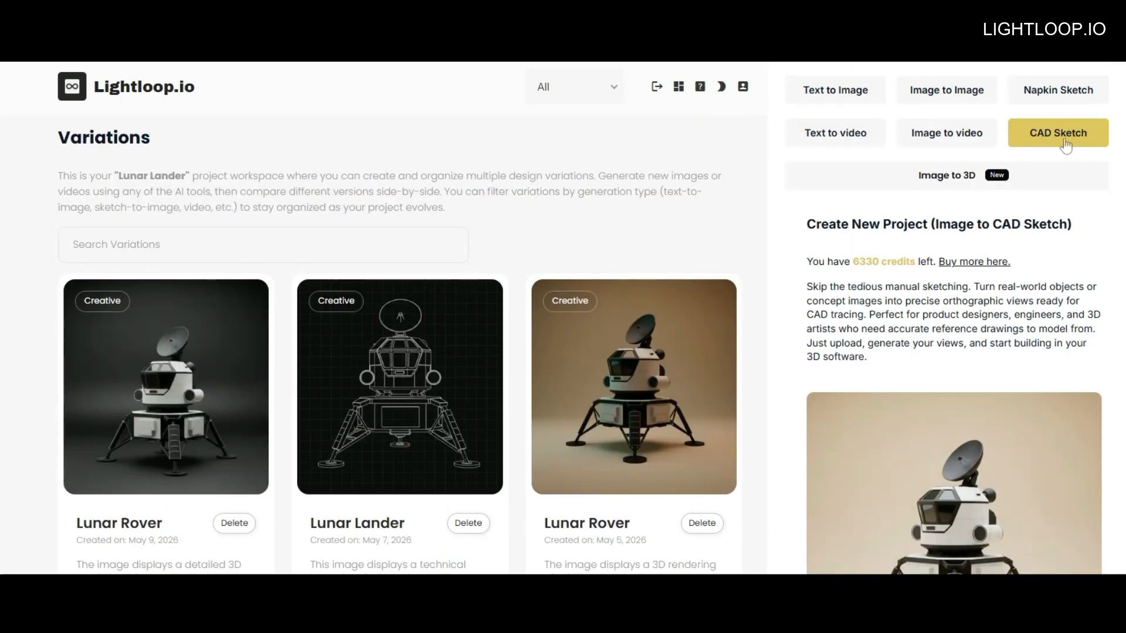